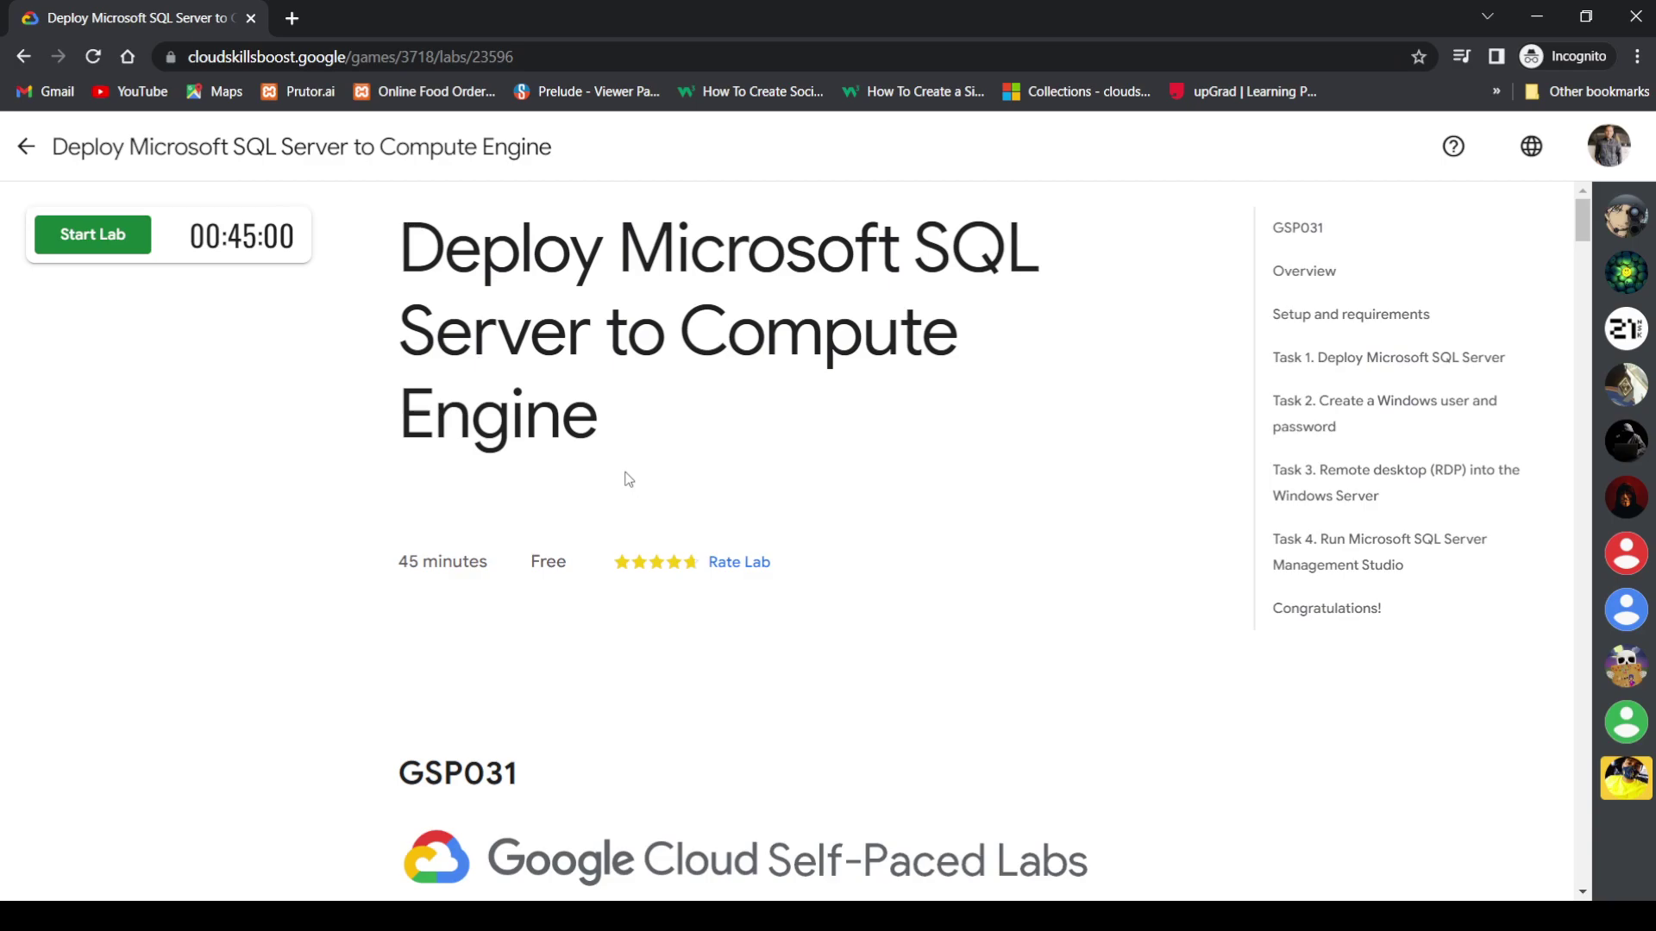
Start the lab and, with its temporary password copied, open the Google Console sign-in page
{"action": "left_click", "coordinate": [142, 242]}
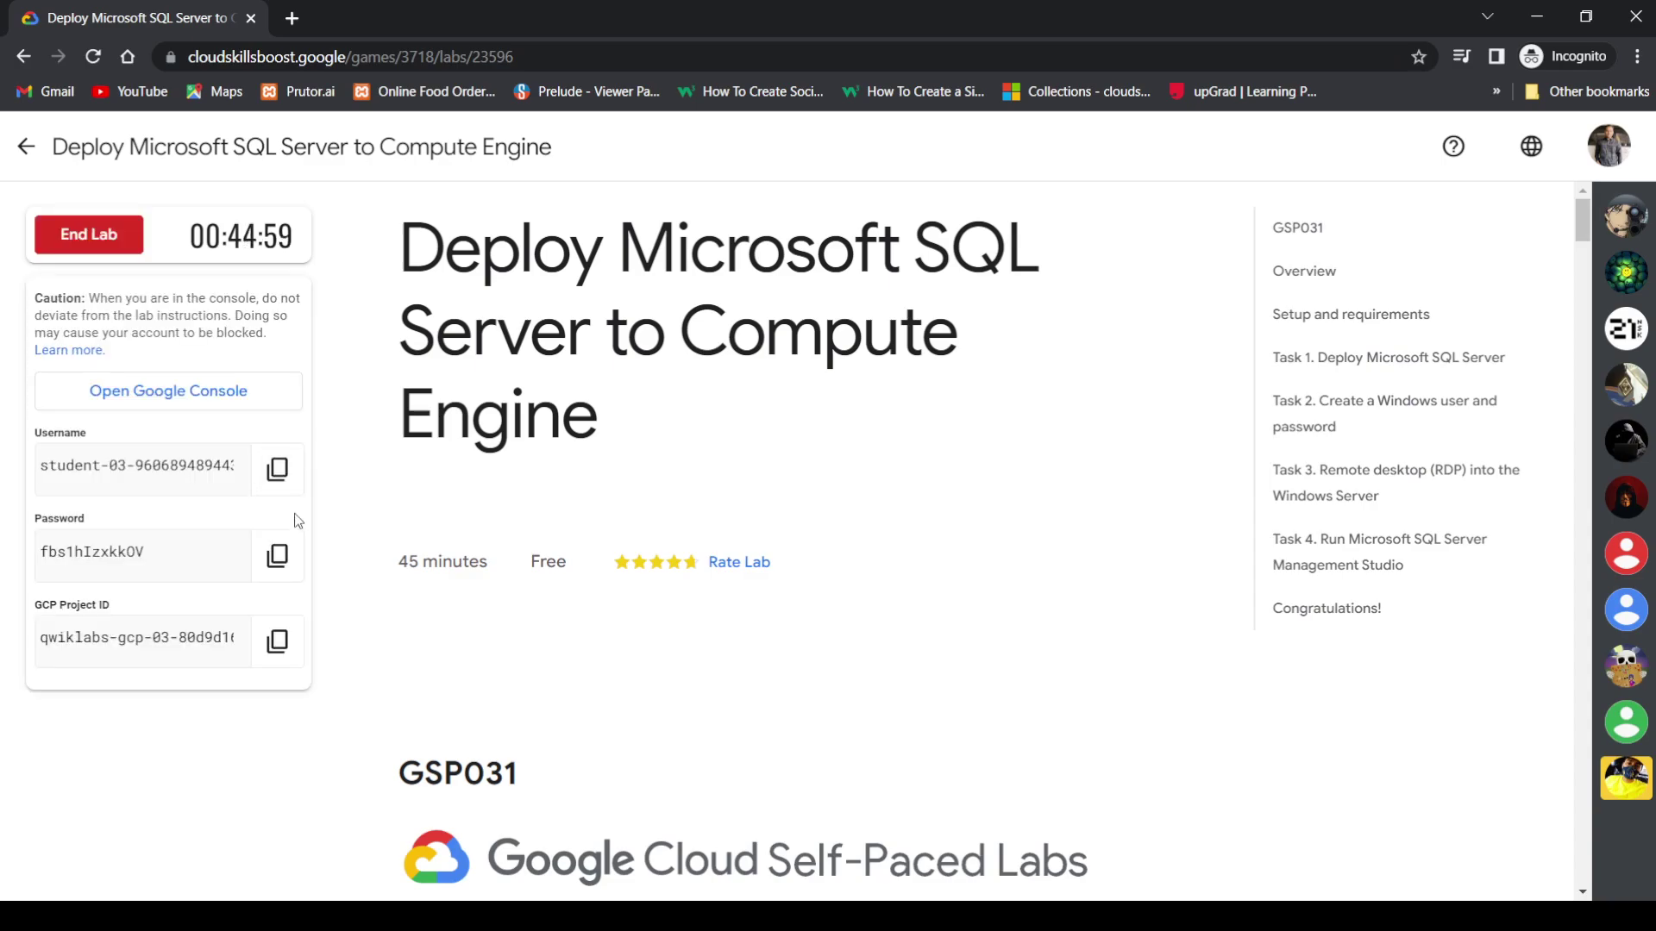
{"action": "left_click", "coordinate": [276, 555]}
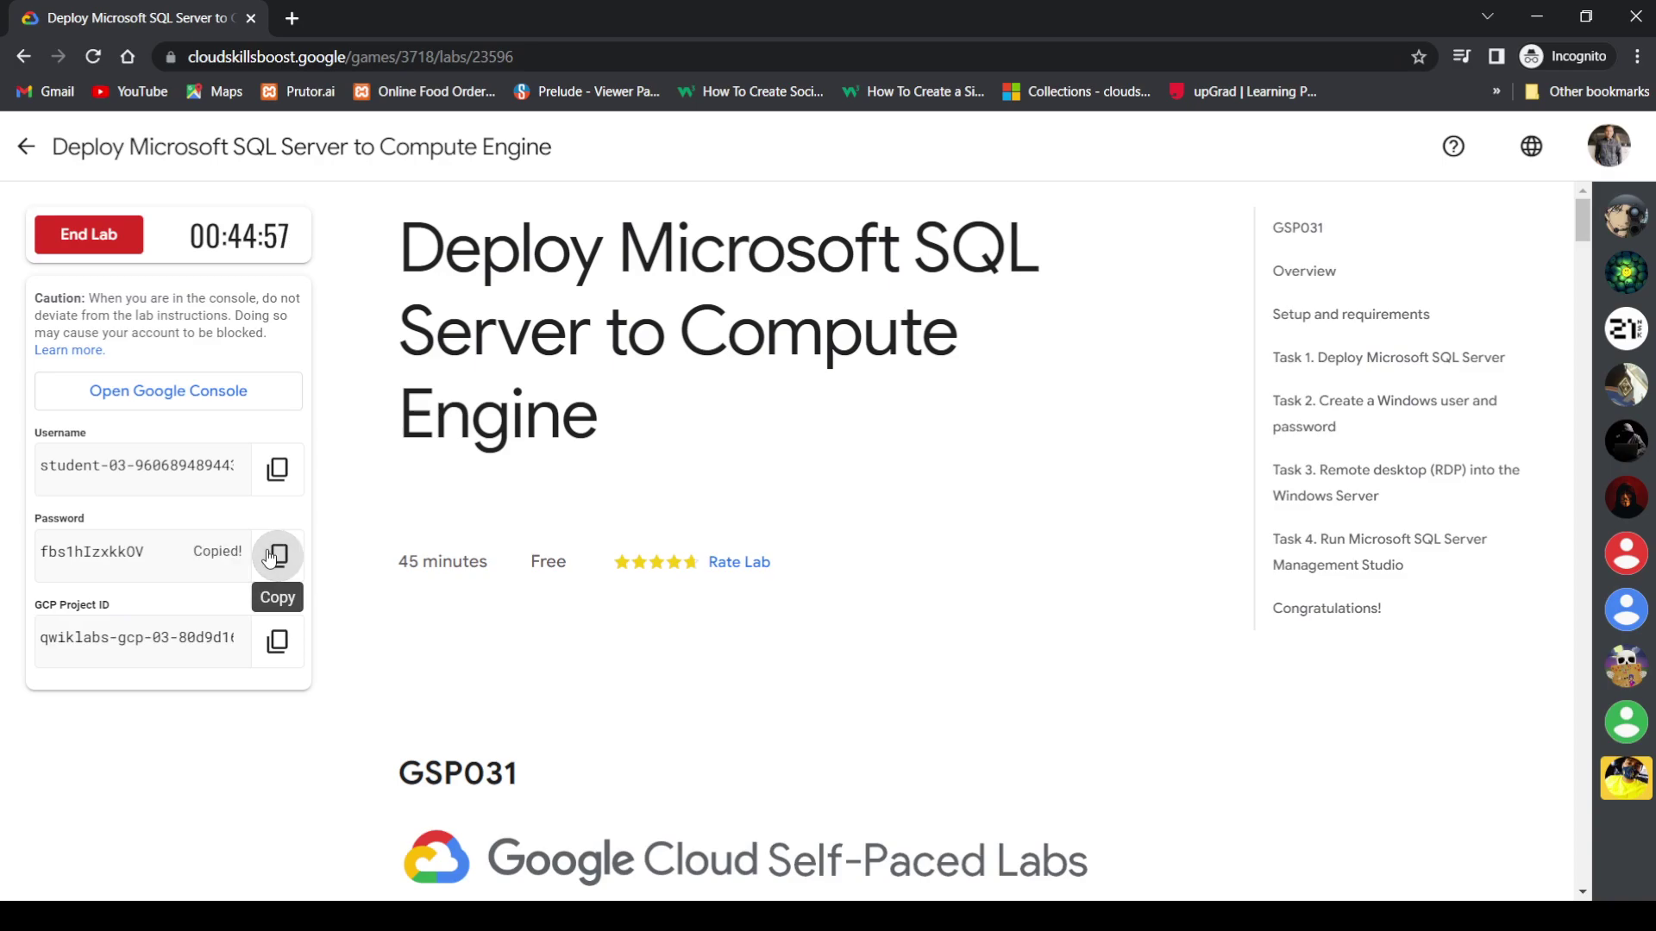
{"action": "left_click", "coordinate": [239, 405]}
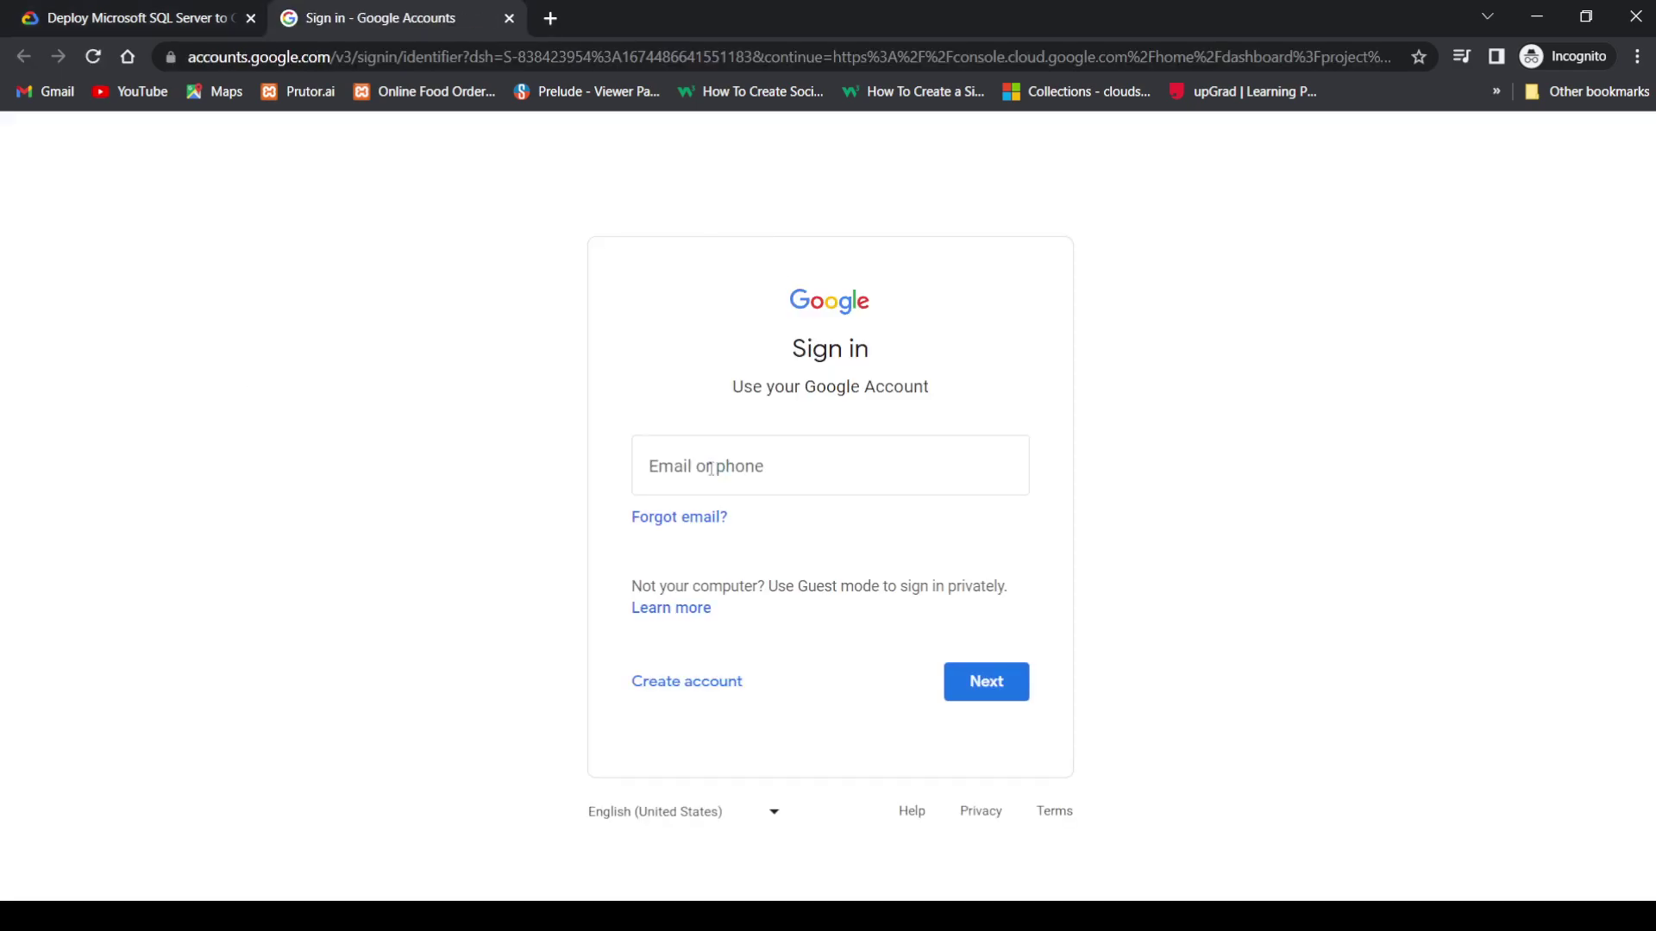
Sign in to Google with the lab's student account e-mail and the copied account password
{"action": "key", "text": "Return"}
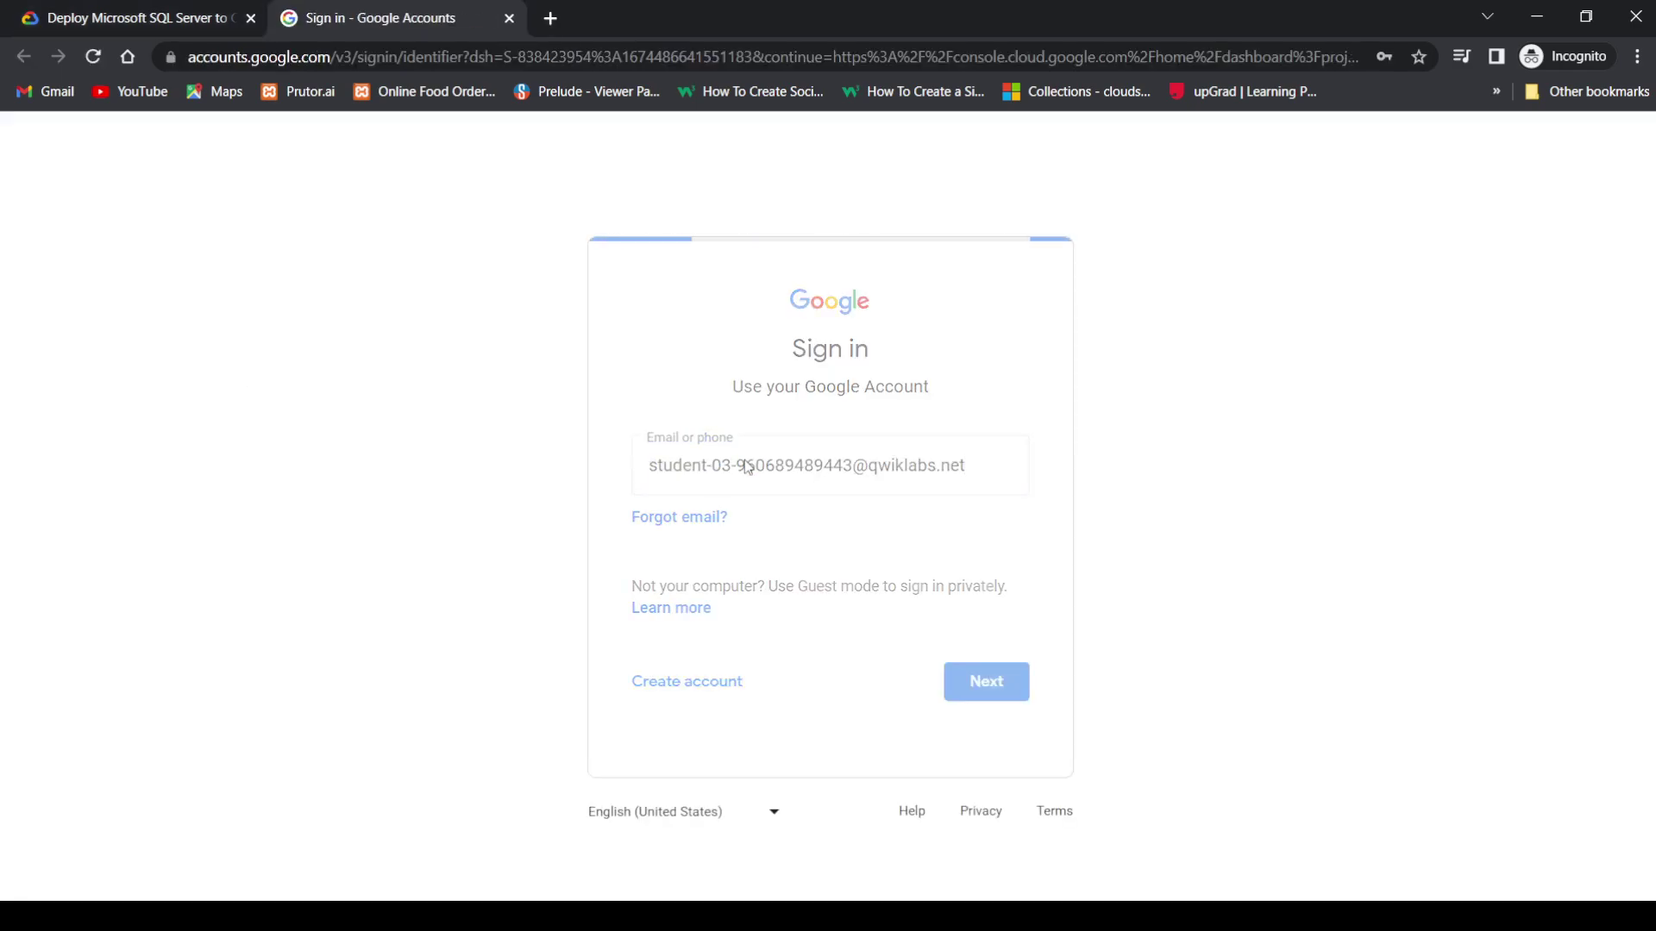
{"action": "key", "text": "ctrl+v"}
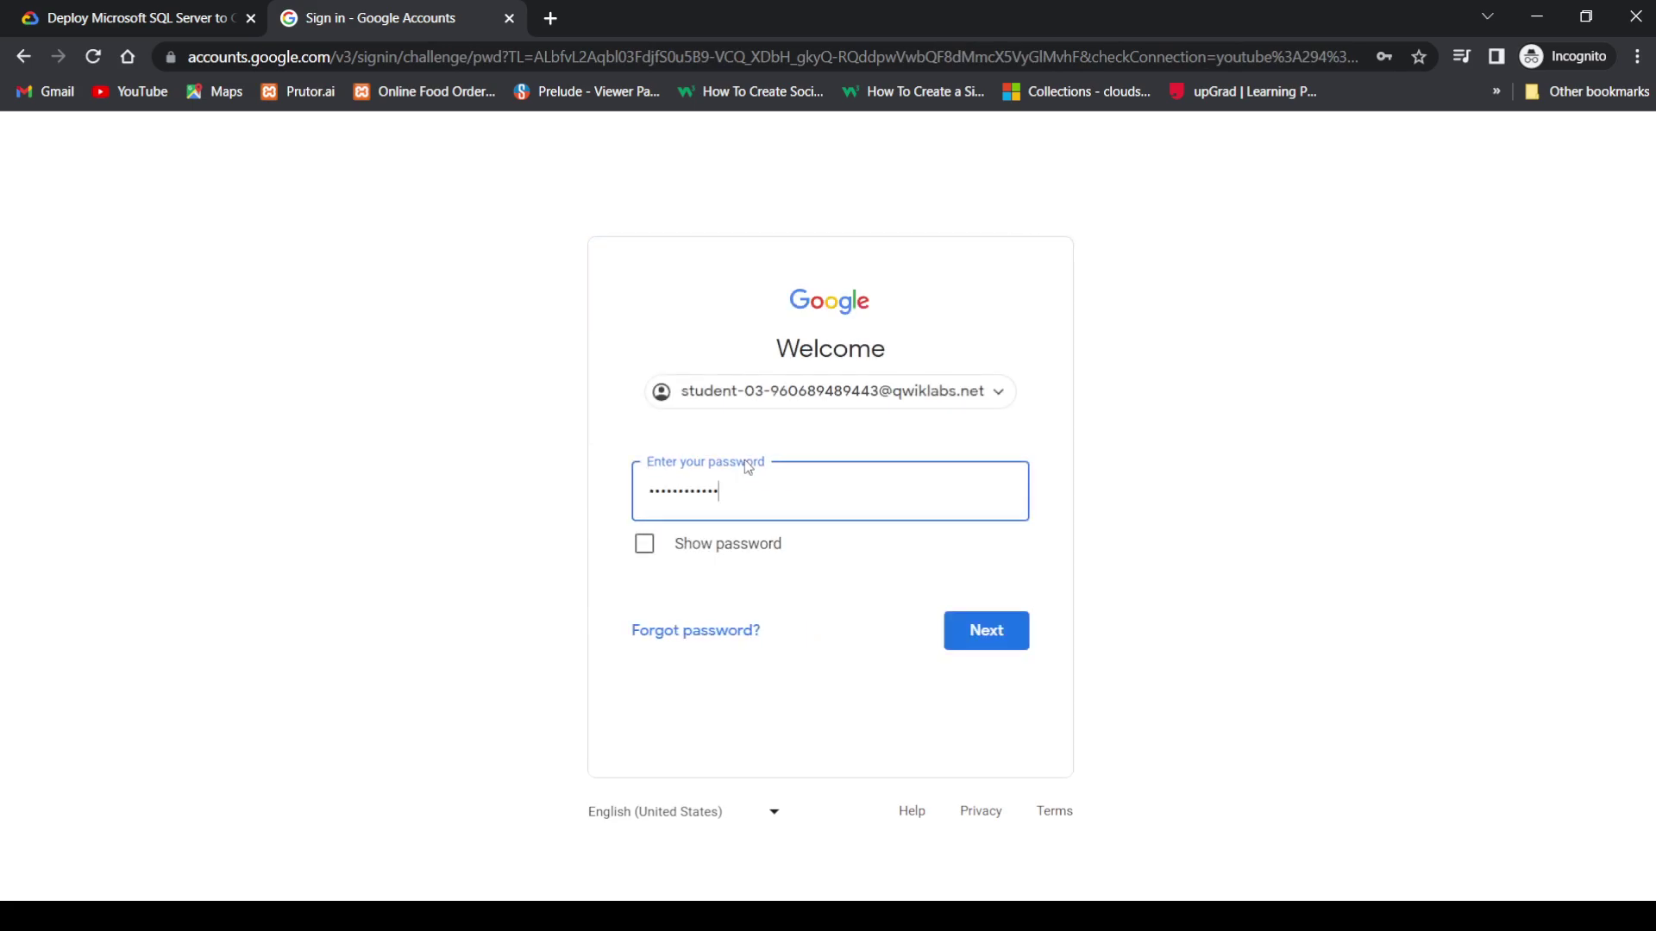
{"action": "key", "text": "Return"}
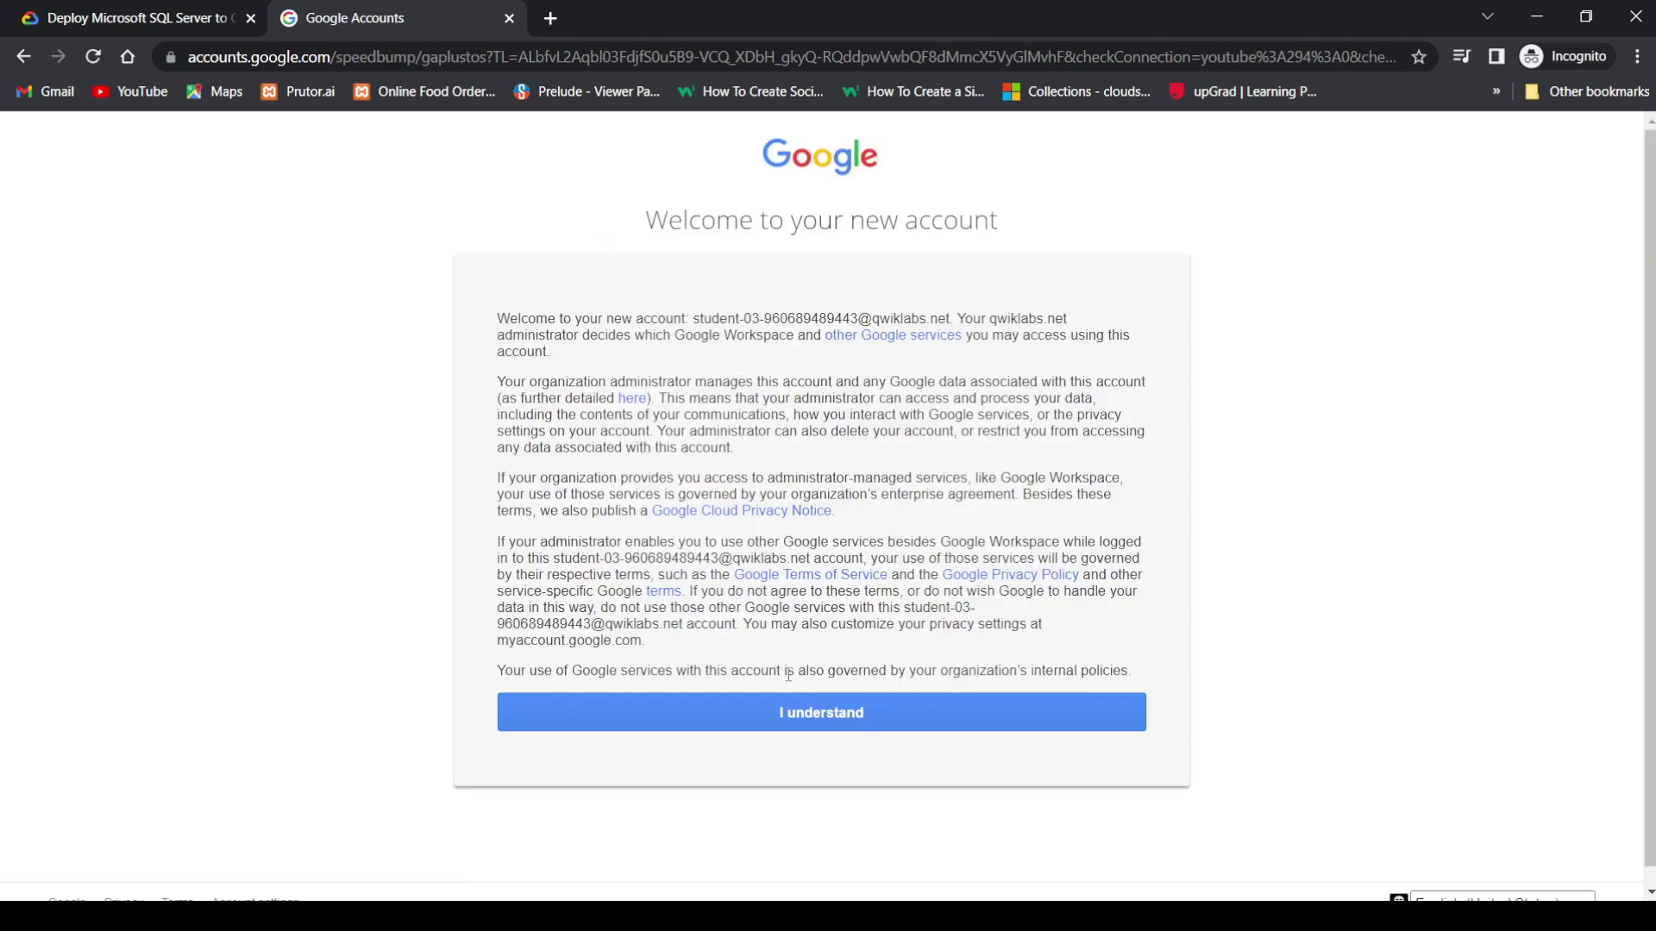
Acknowledge the new account notice and agree to the Google Cloud Platform Terms of Service
{"action": "left_click", "coordinate": [767, 716]}
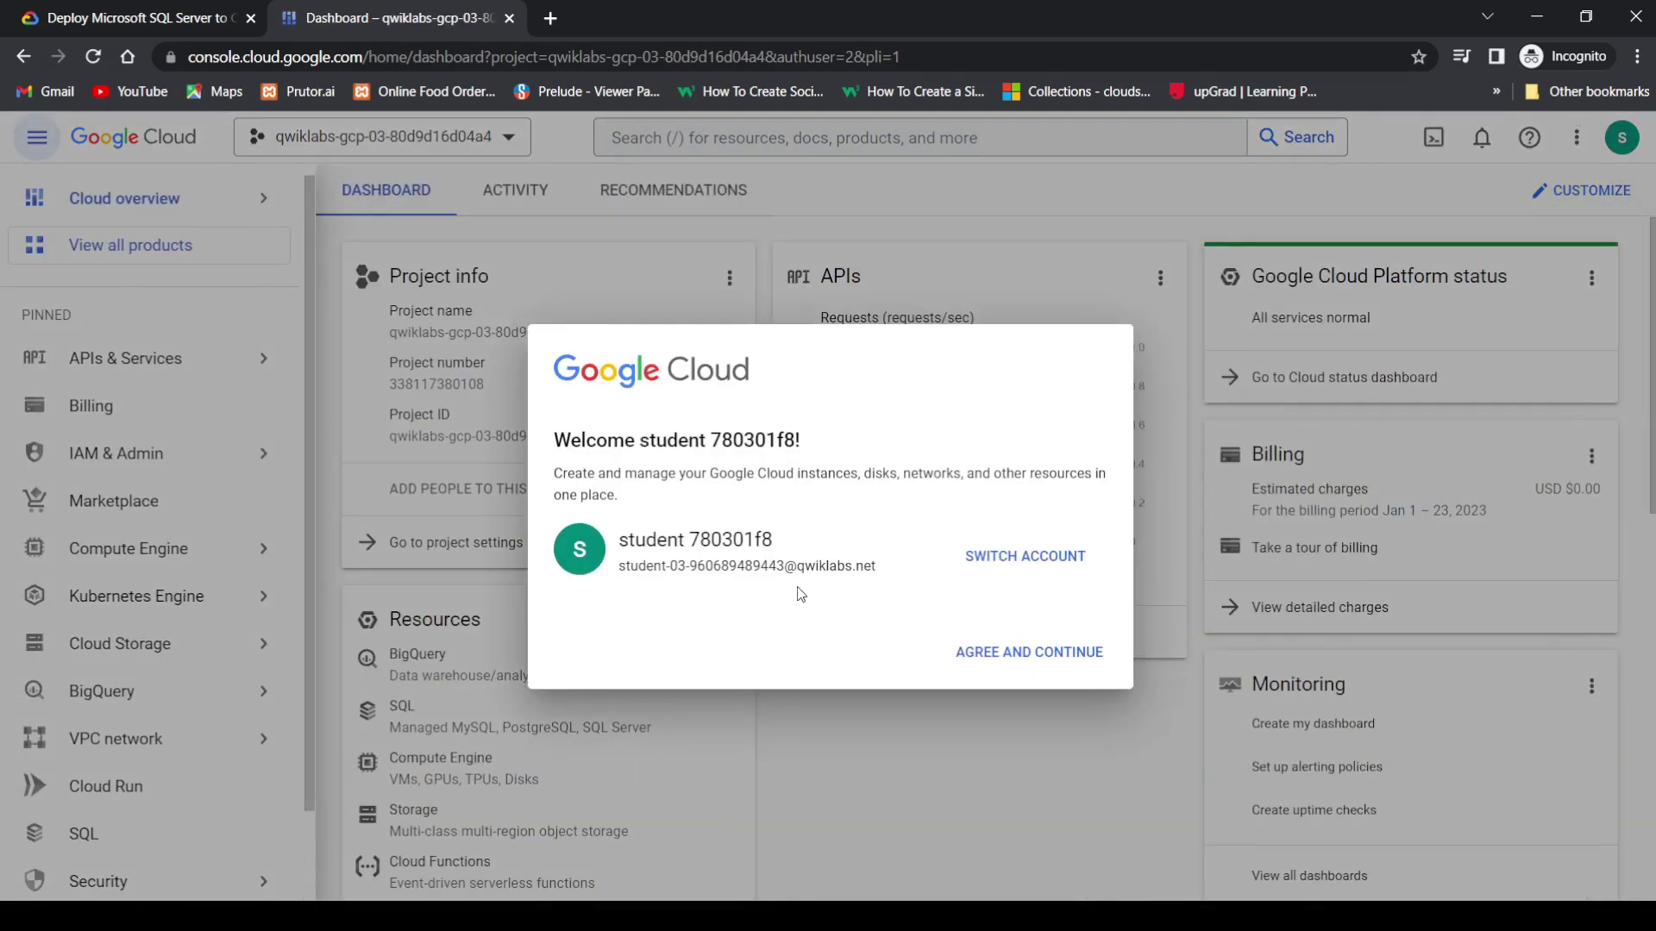
{"action": "left_click", "coordinate": [561, 646]}
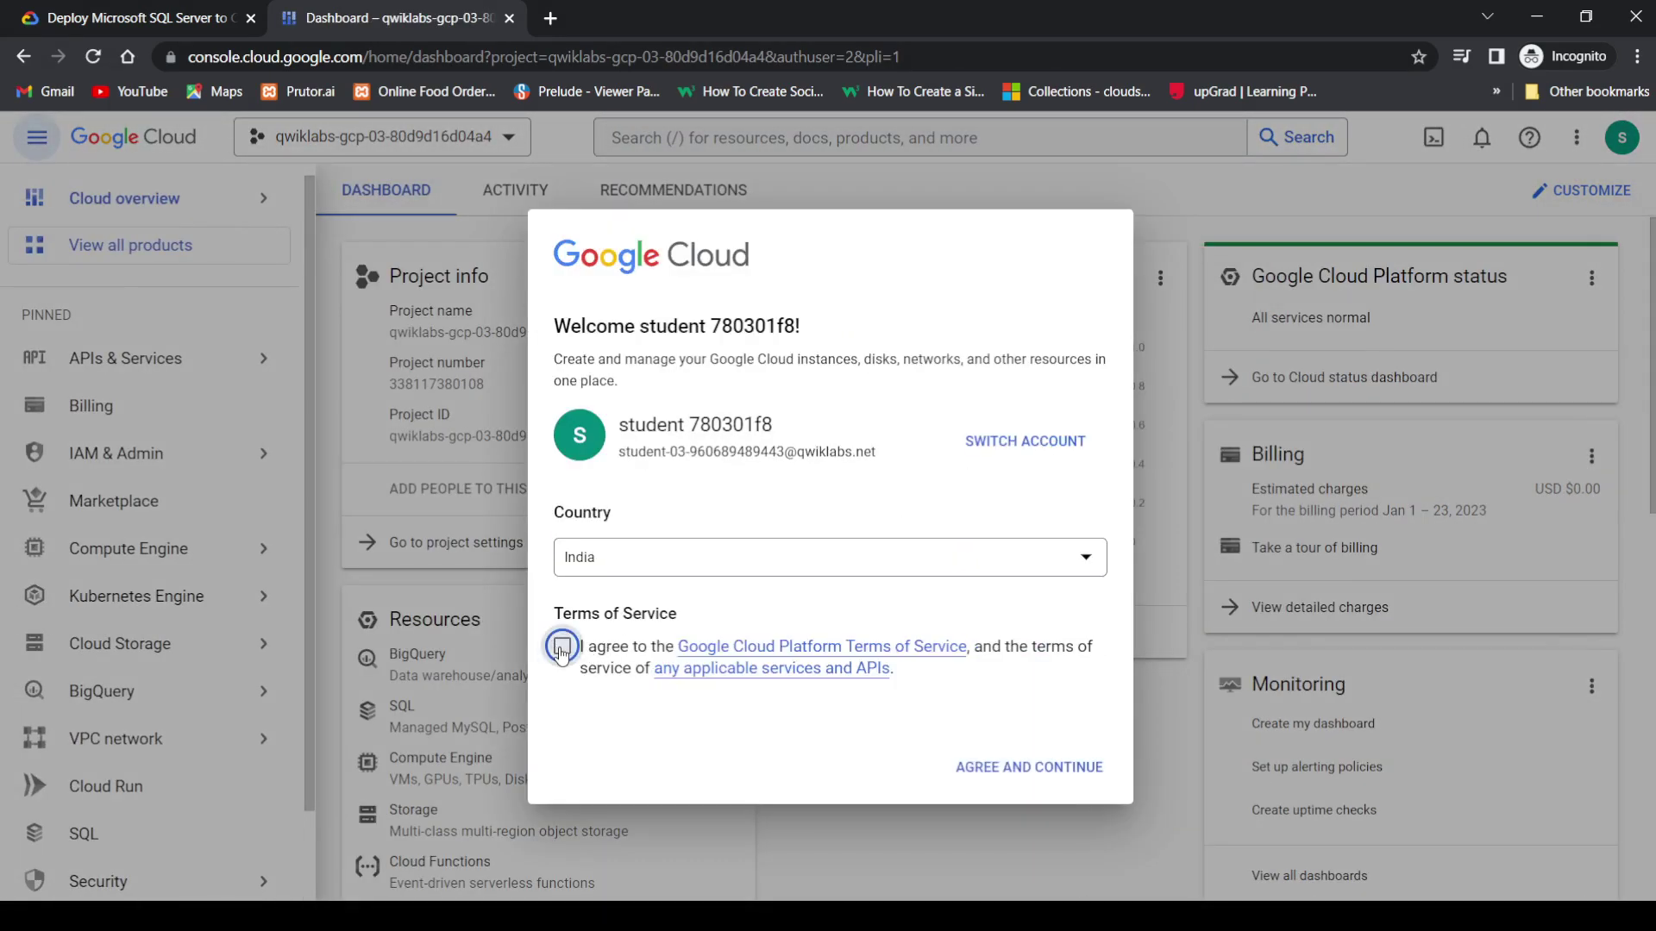
{"action": "left_click", "coordinate": [1026, 770]}
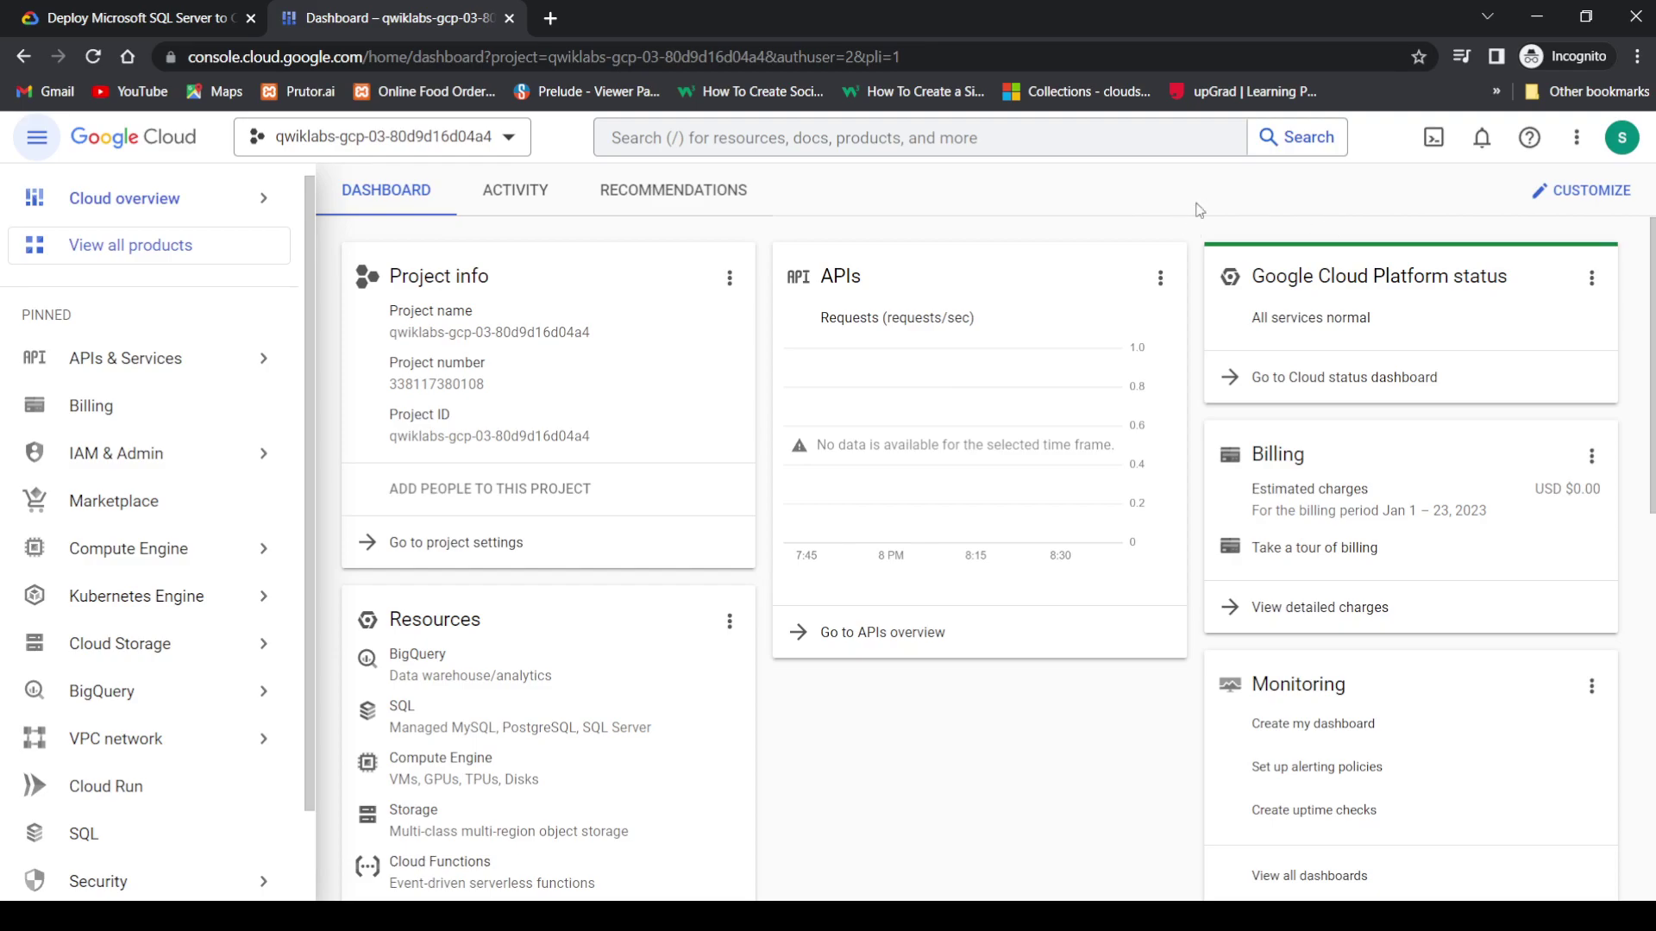
Start creating a new VM instance in Compute Engine
{"action": "left_click", "coordinate": [150, 548]}
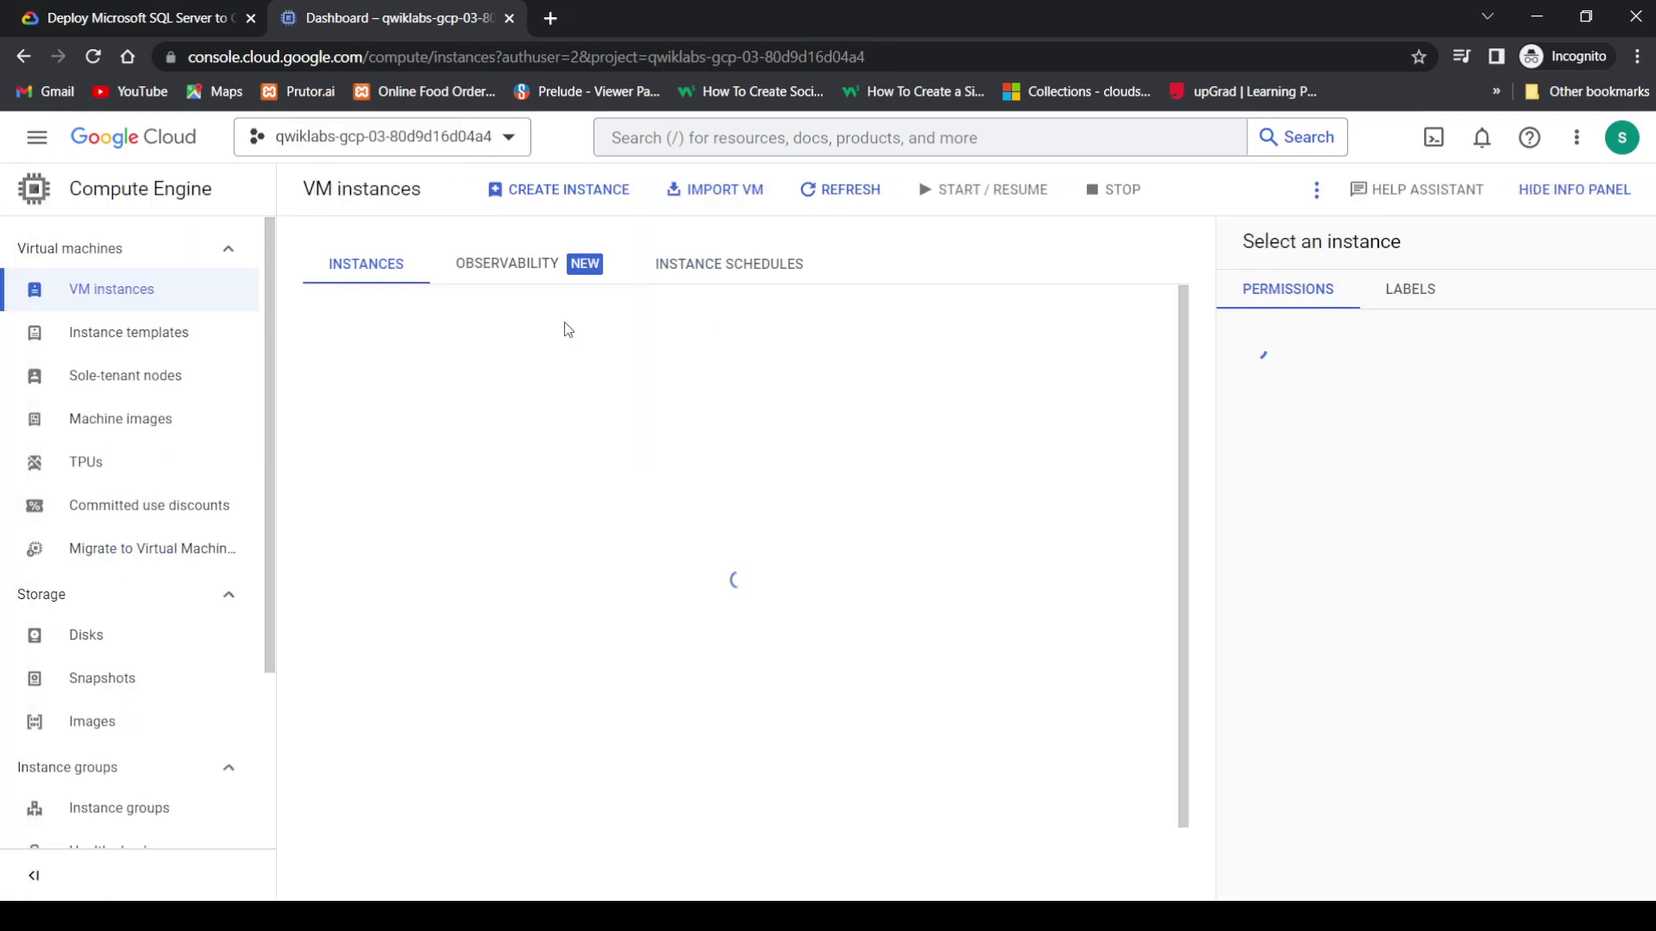
{"action": "left_click", "coordinate": [560, 189]}
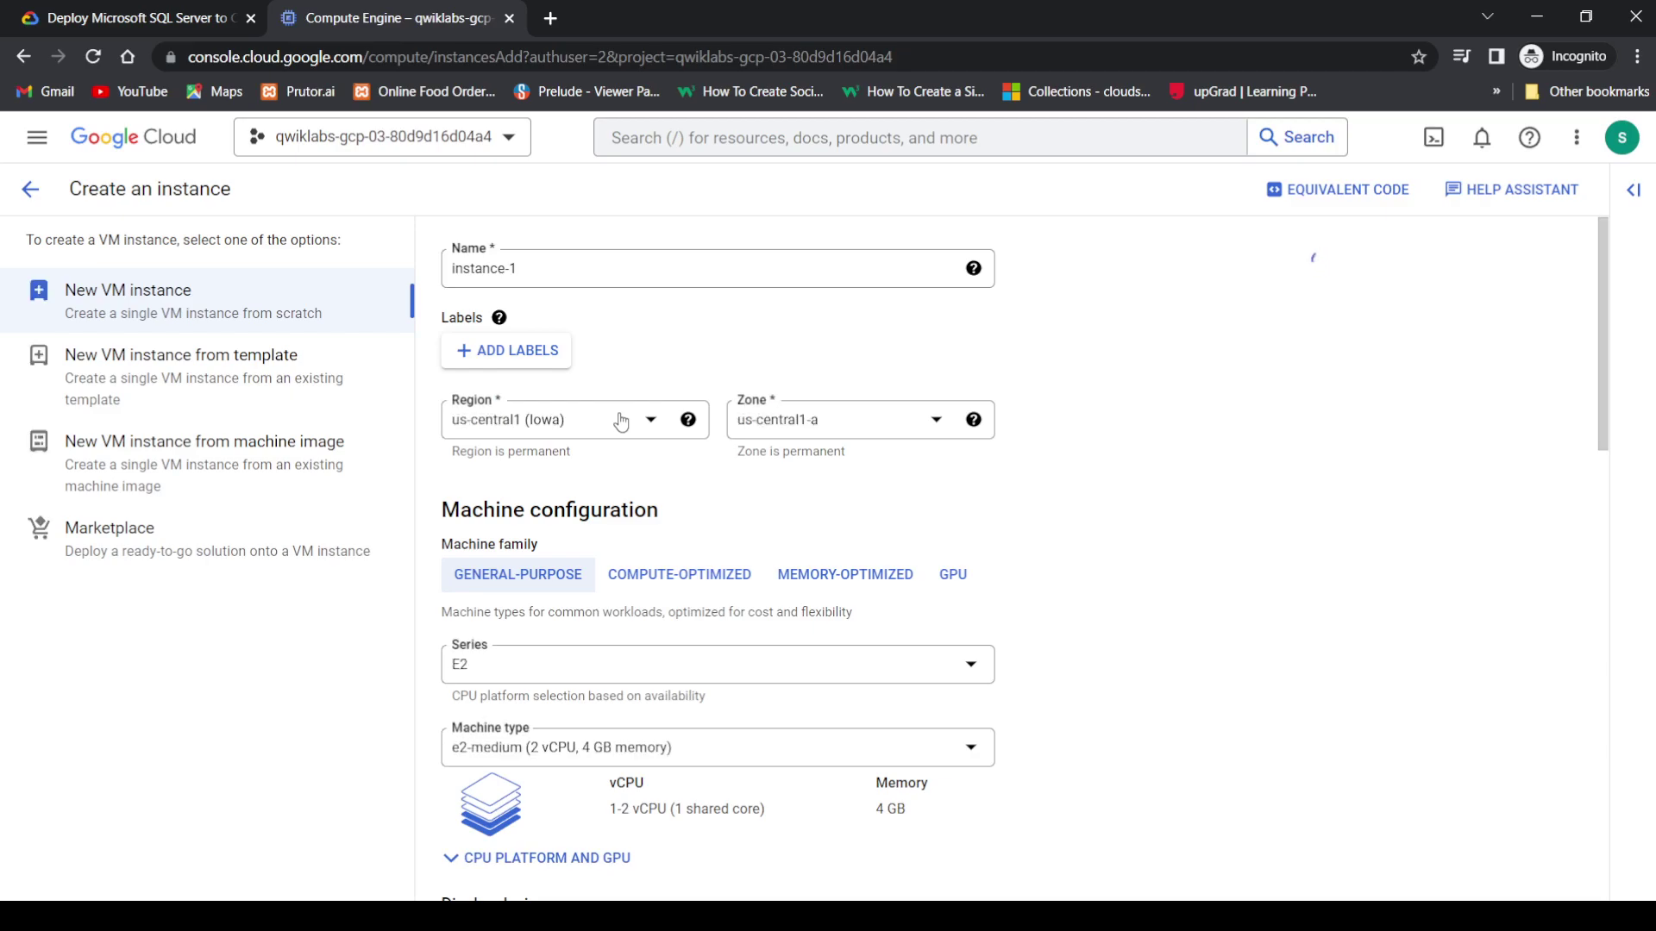
Copy the instance name sqlserver-lab from the Task 1 instructions on the lab page
{"action": "left_click", "coordinate": [138, 18]}
{"action": "scroll", "coordinate": [591, 377], "scroll_direction": "down", "scroll_amount": 8}
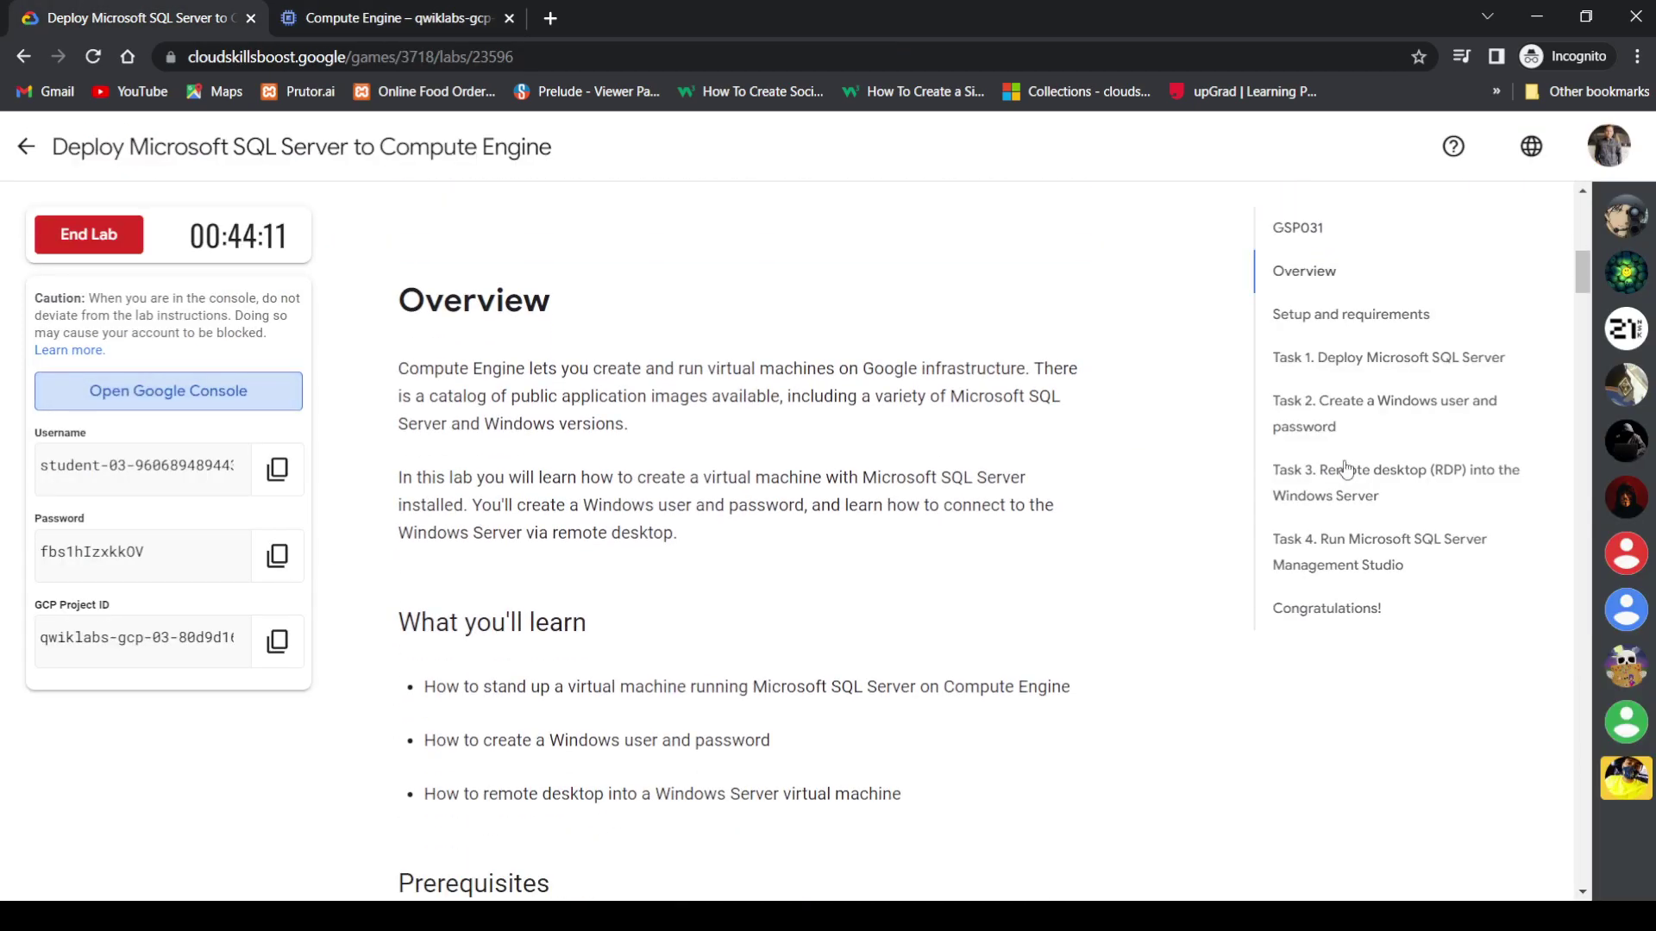
{"action": "left_click", "coordinate": [1380, 357]}
{"action": "scroll", "coordinate": [817, 559], "scroll_direction": "down", "scroll_amount": 8}
{"action": "scroll", "coordinate": [818, 559], "scroll_direction": "down", "scroll_amount": 5}
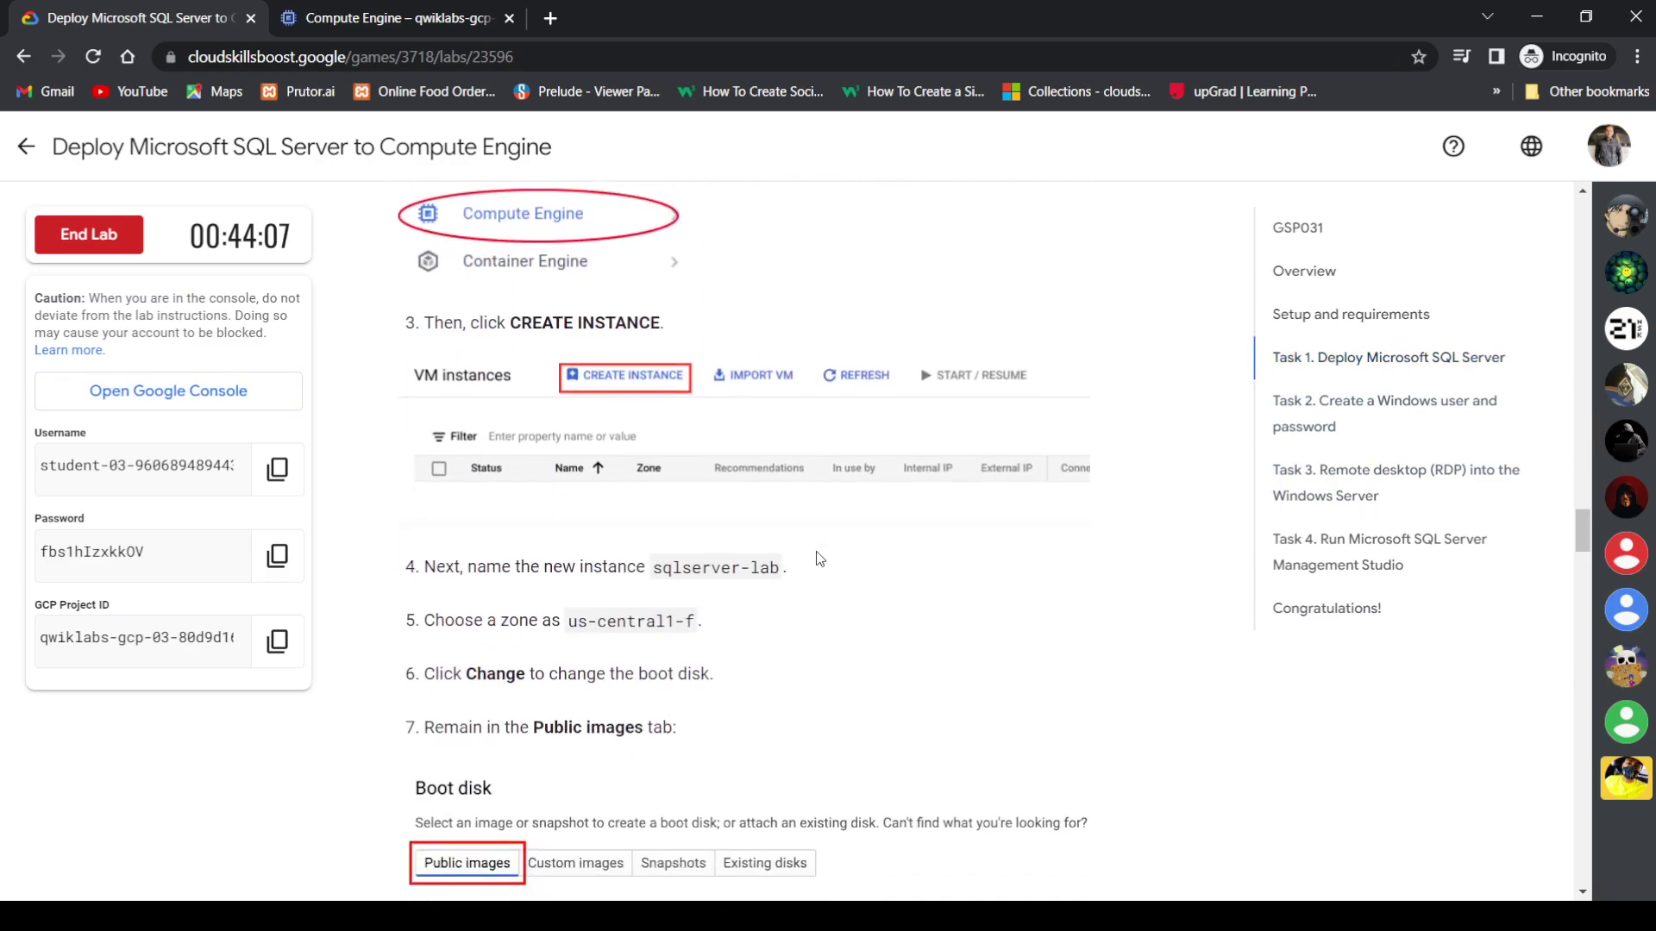
{"action": "left_click_drag", "start_coordinate": [780, 331], "coordinate": [655, 331]}
{"action": "key", "text": "ctrl+c"}
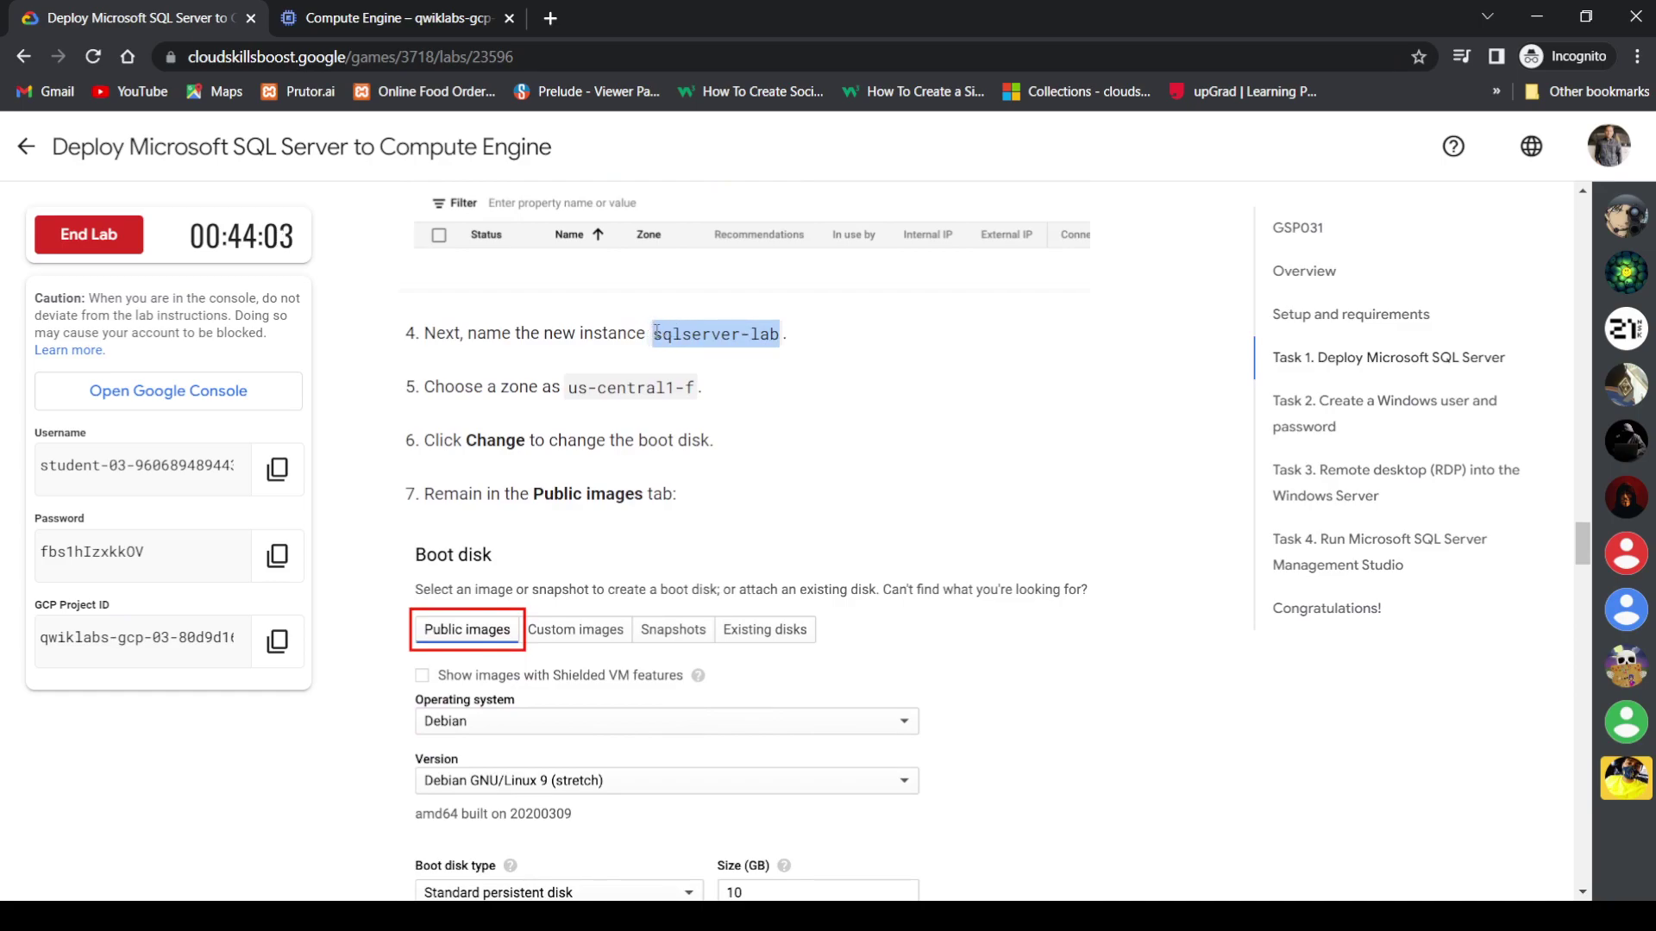
Name the new VM instance sqlserver-lab and set its zone to us-central1-f
{"action": "left_click", "coordinate": [401, 17]}
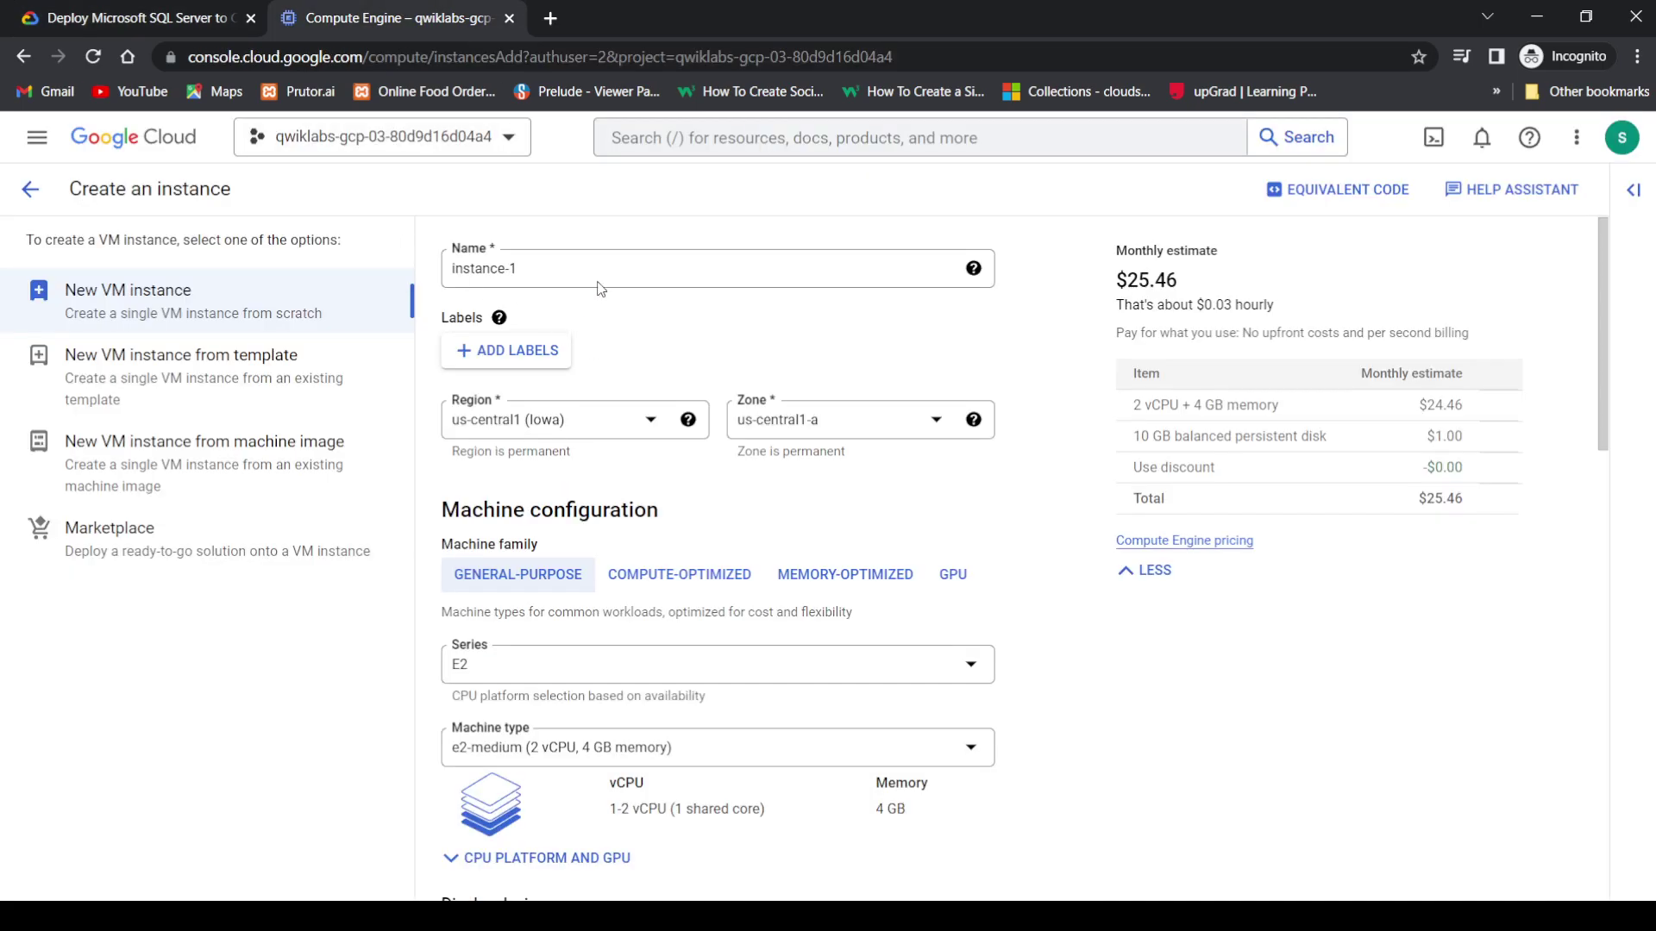
{"action": "left_click_drag", "start_coordinate": [553, 262], "coordinate": [442, 273]}
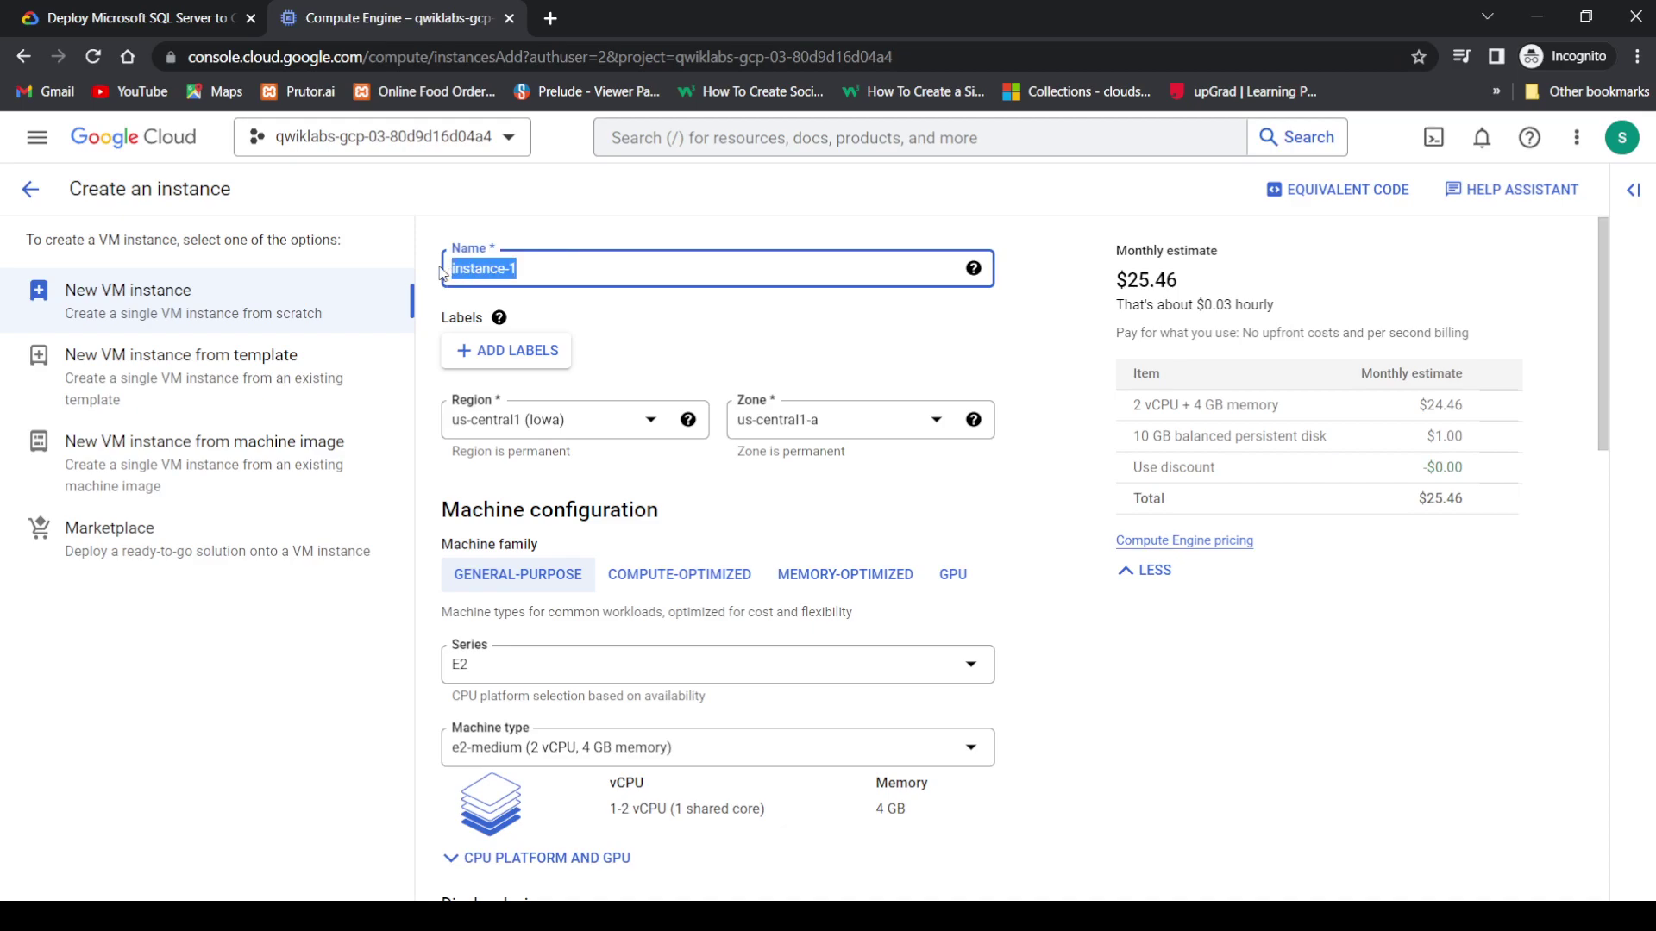
{"action": "key", "text": "ctrl+v"}
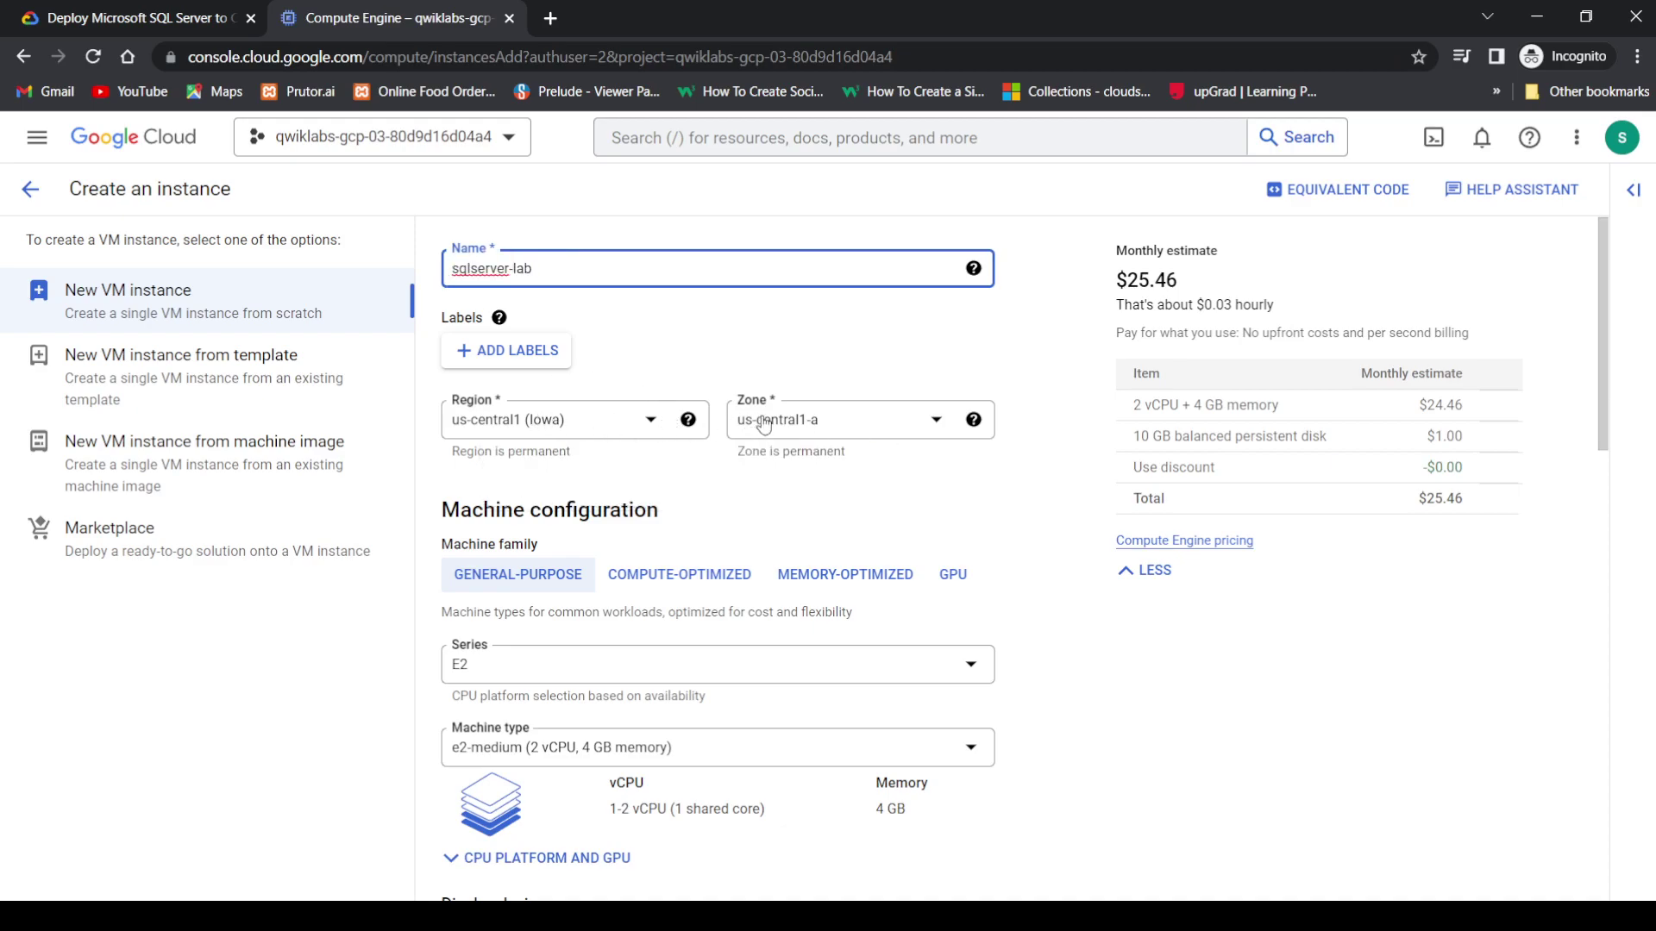
{"action": "left_click", "coordinate": [872, 426]}
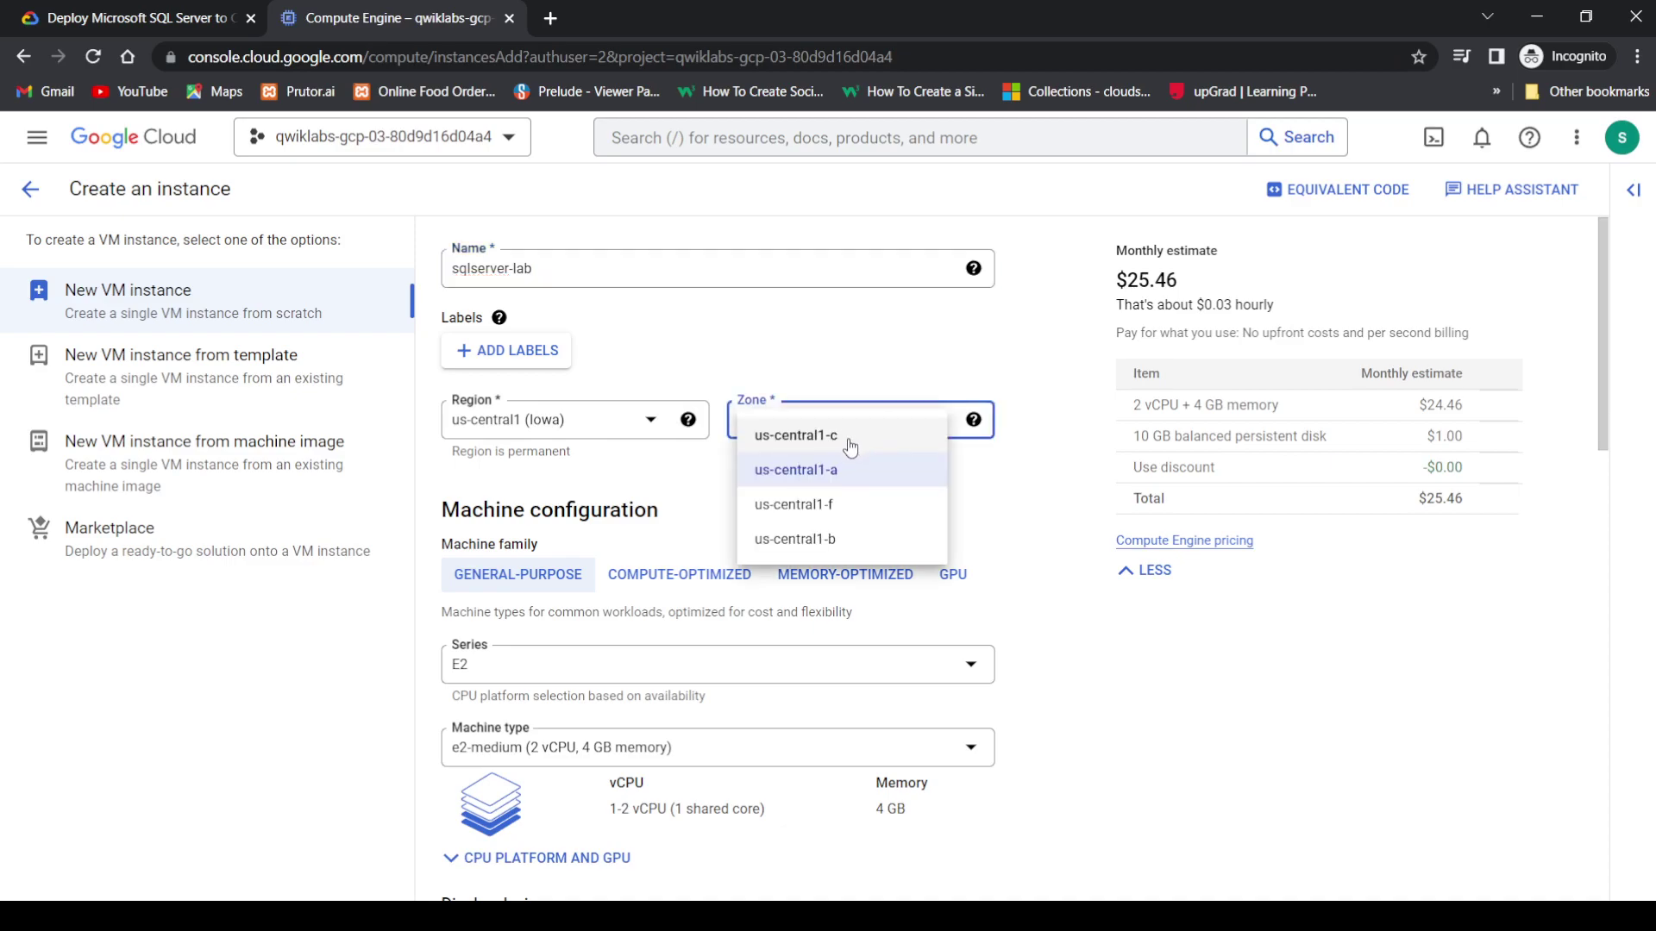
{"action": "left_click", "coordinate": [814, 509]}
Change the boot disk's operating system to SQL Server on Windows Server, as given in the lab instructions
{"action": "scroll", "coordinate": [758, 512], "scroll_direction": "down", "scroll_amount": 10}
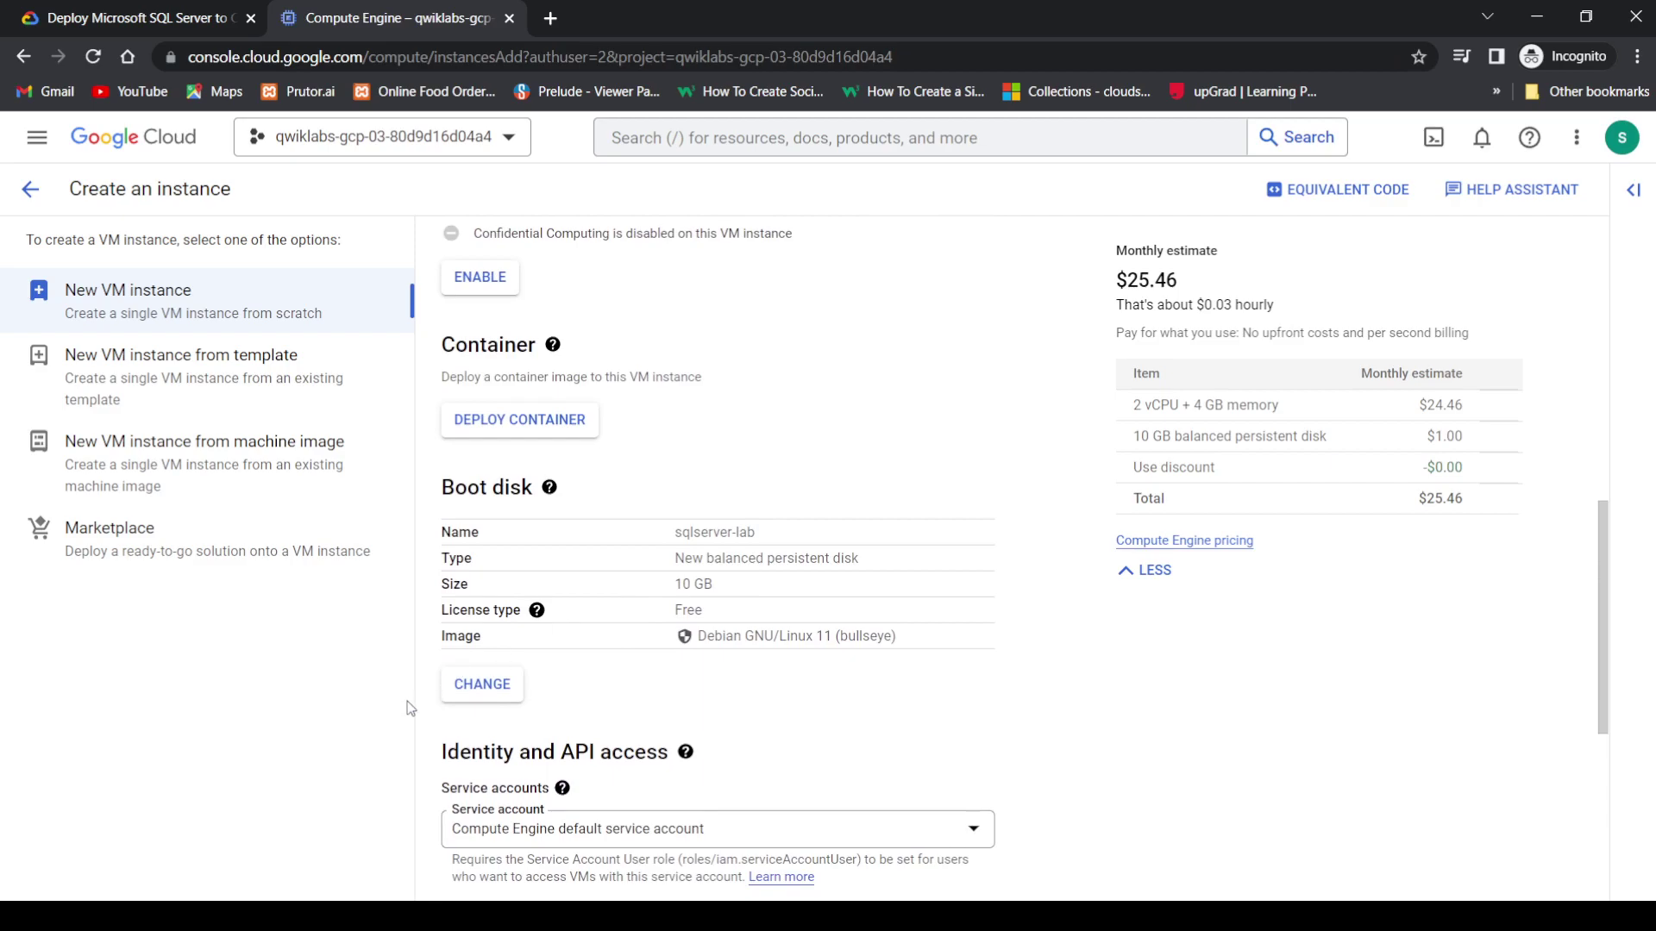
{"action": "left_click", "coordinate": [475, 695]}
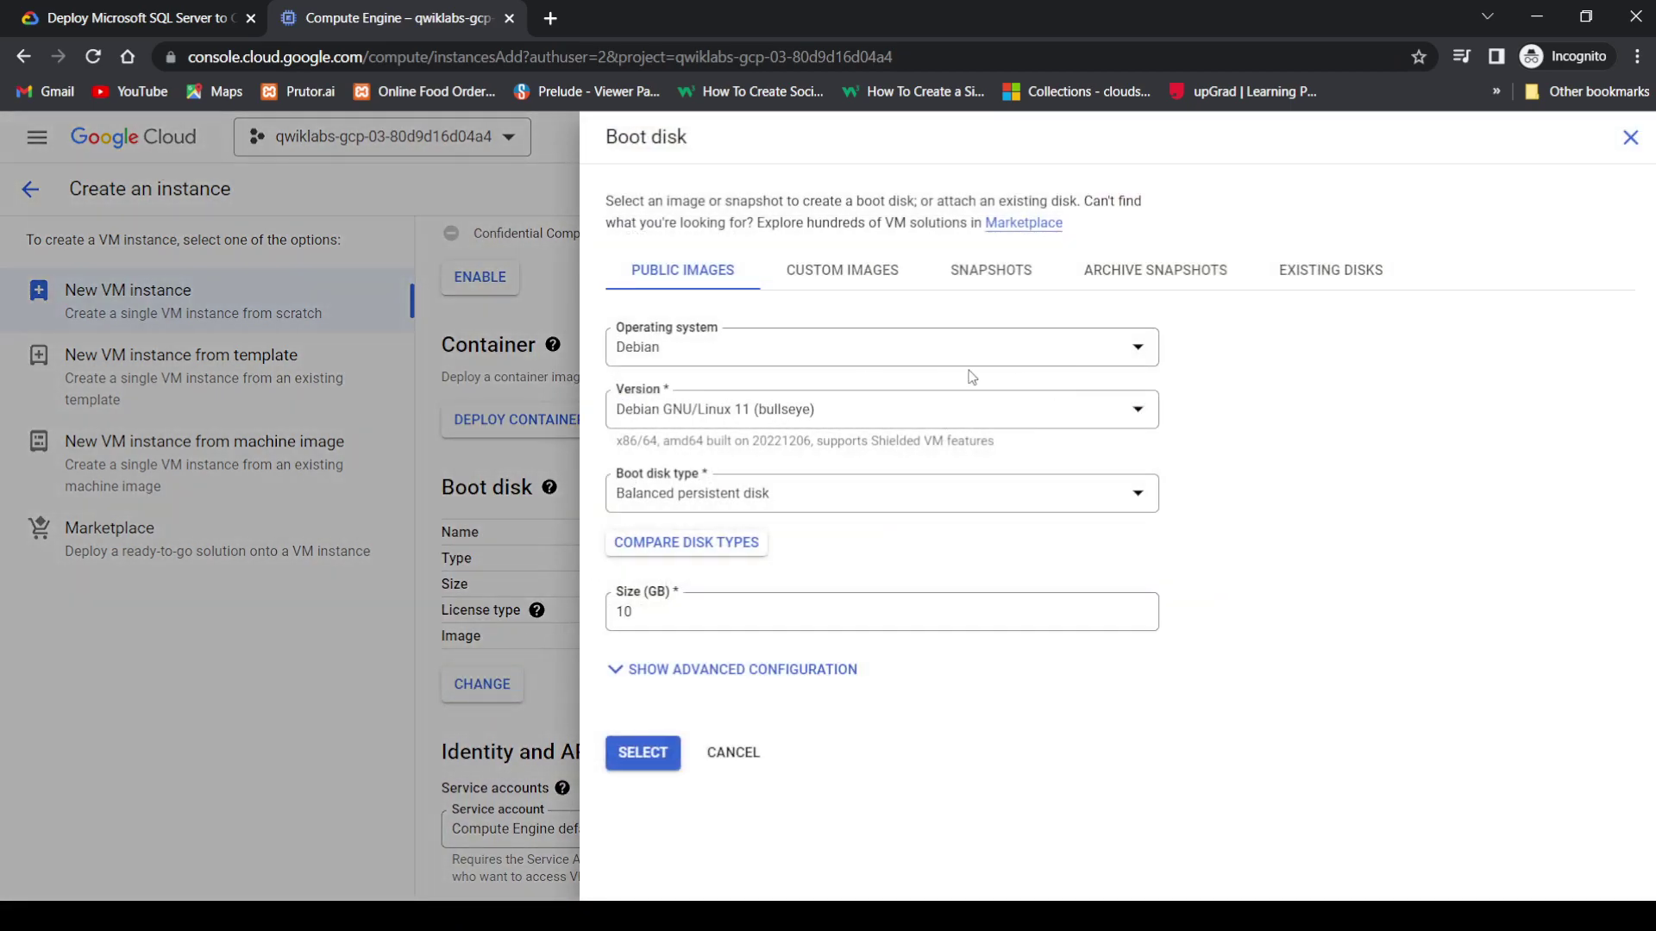
{"action": "left_click", "coordinate": [119, 9]}
{"action": "scroll", "coordinate": [527, 470], "scroll_direction": "down", "scroll_amount": 6}
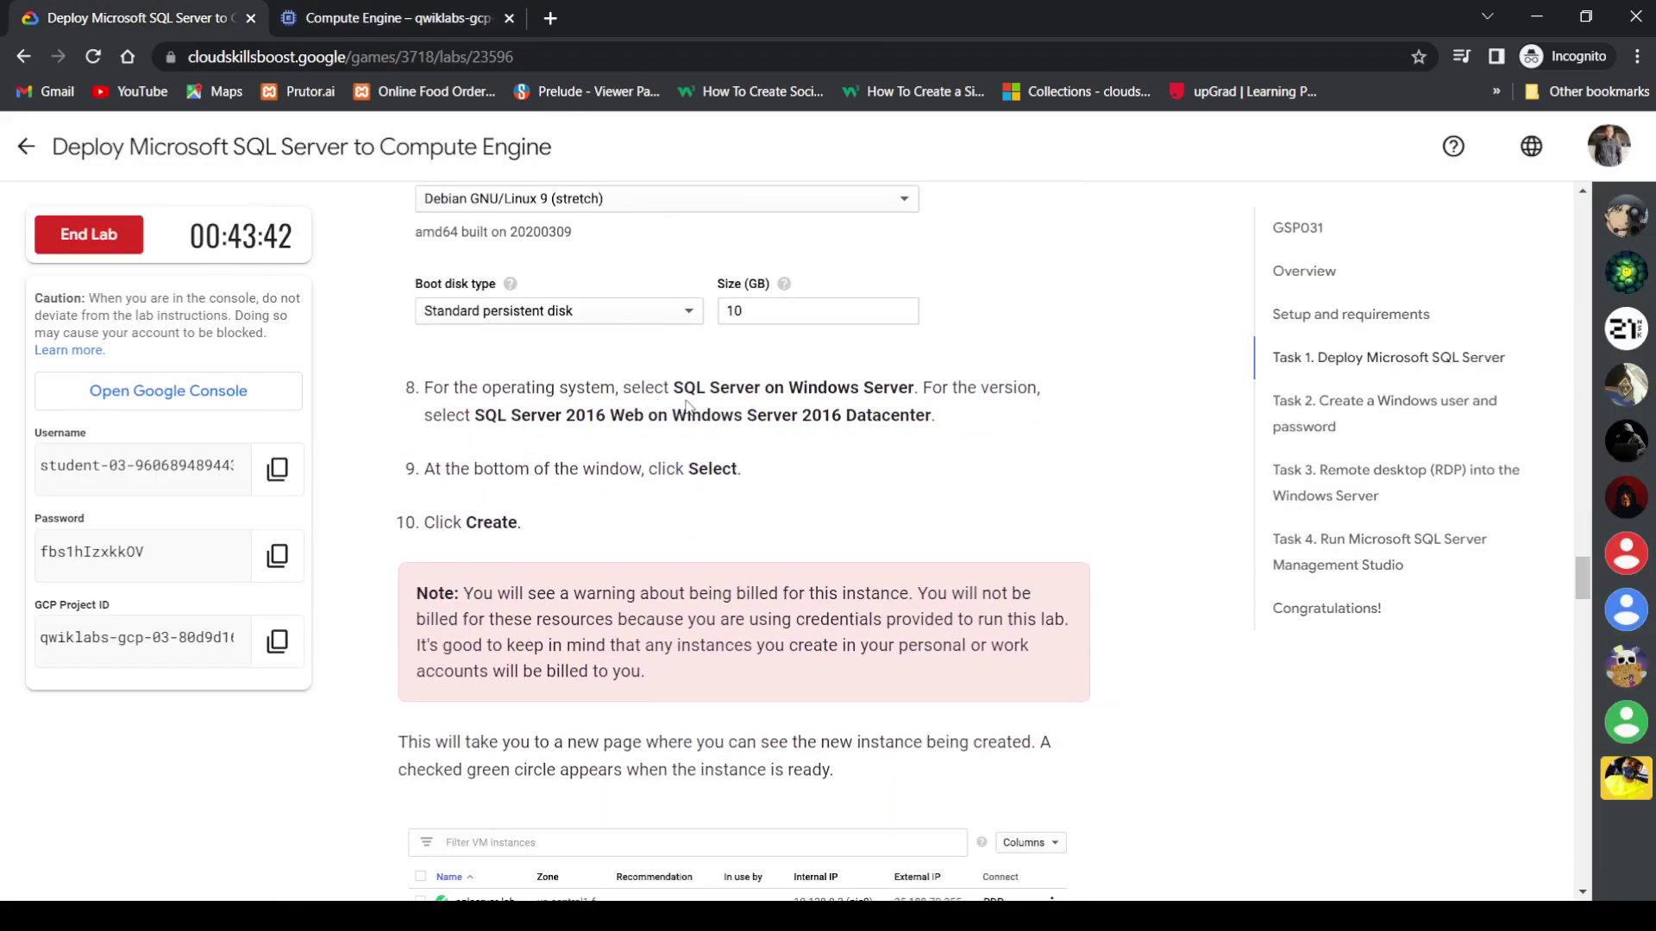
{"action": "left_click", "coordinate": [335, 9]}
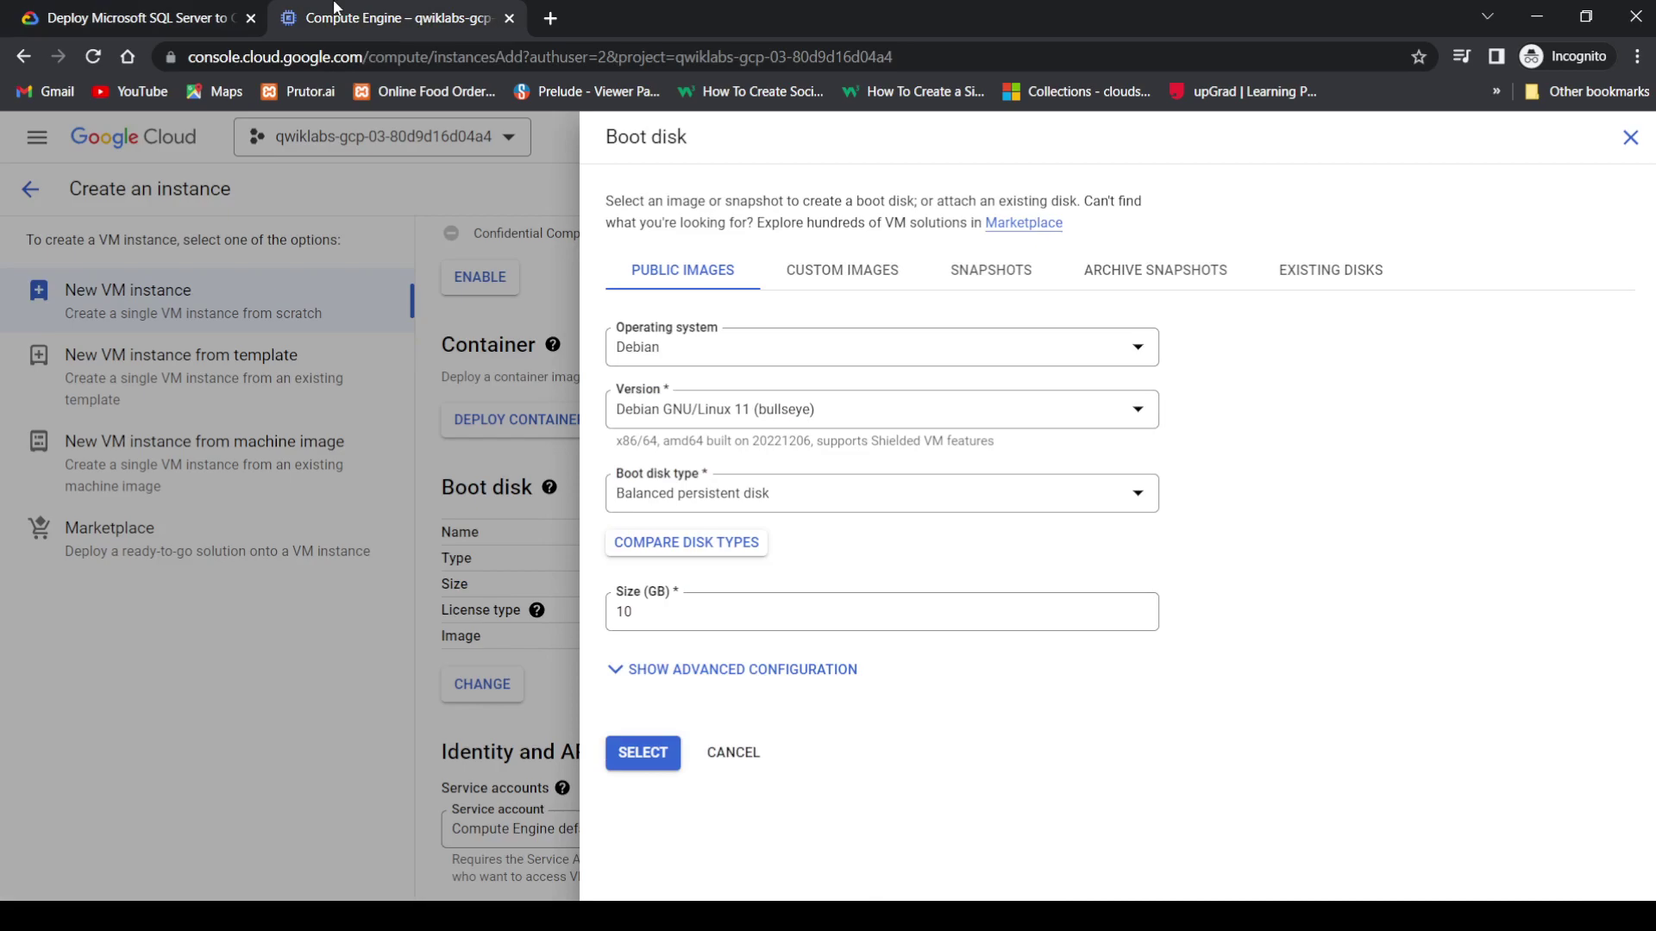
{"action": "left_click", "coordinate": [1052, 346]}
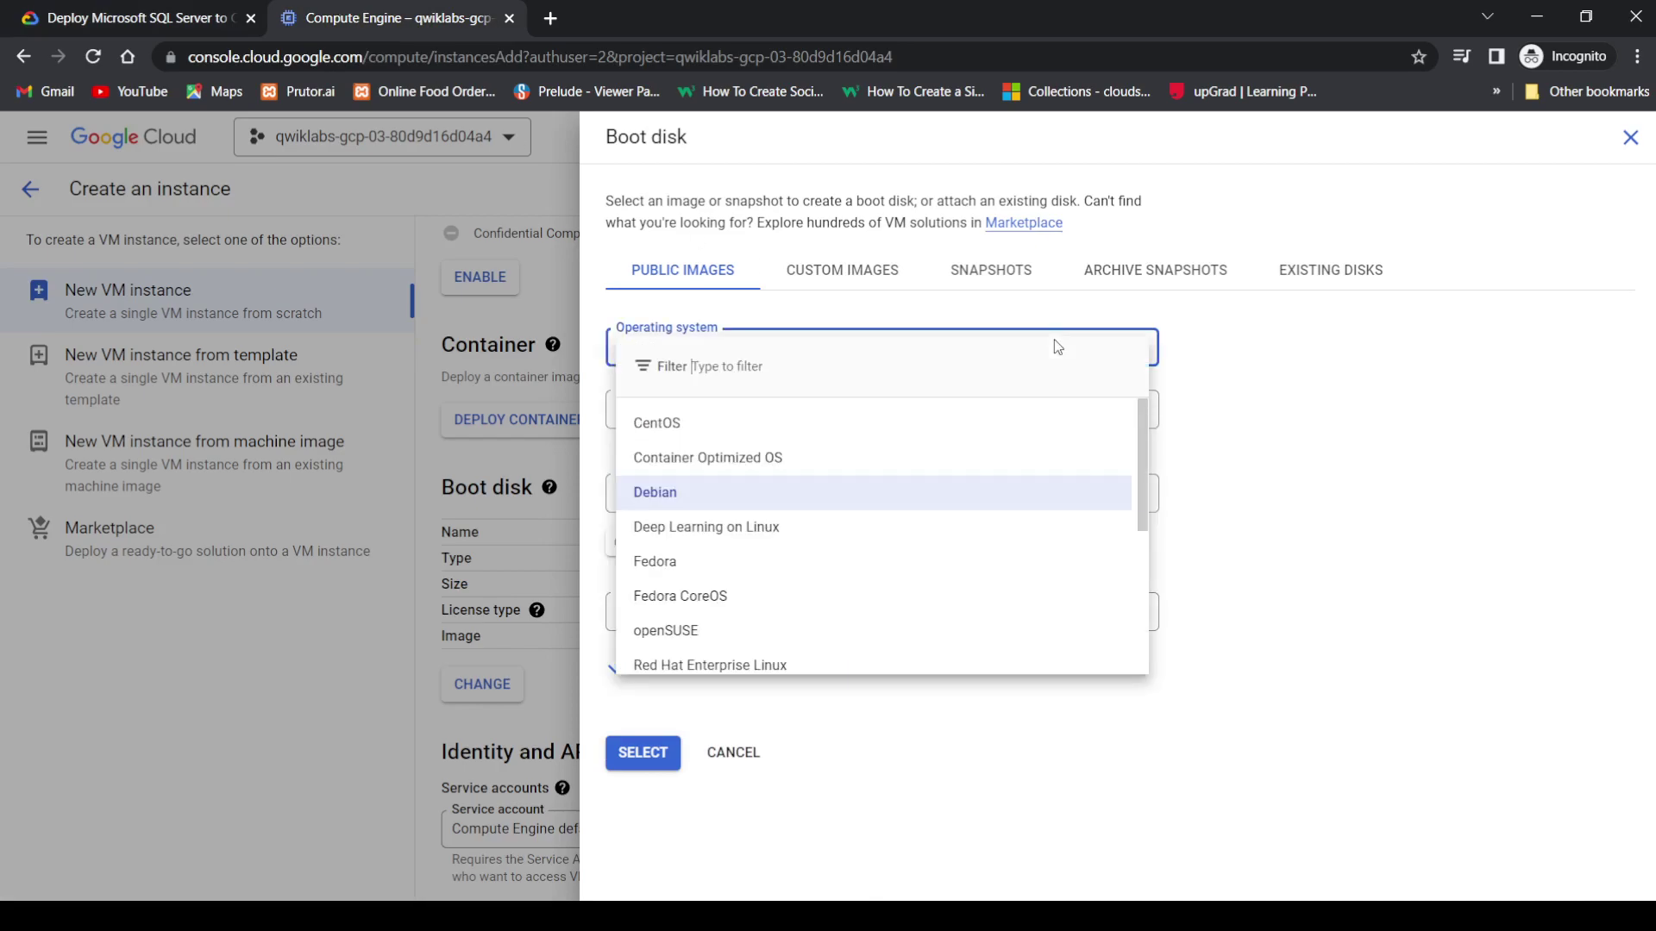
{"action": "scroll", "coordinate": [836, 587], "scroll_direction": "down", "scroll_amount": 3}
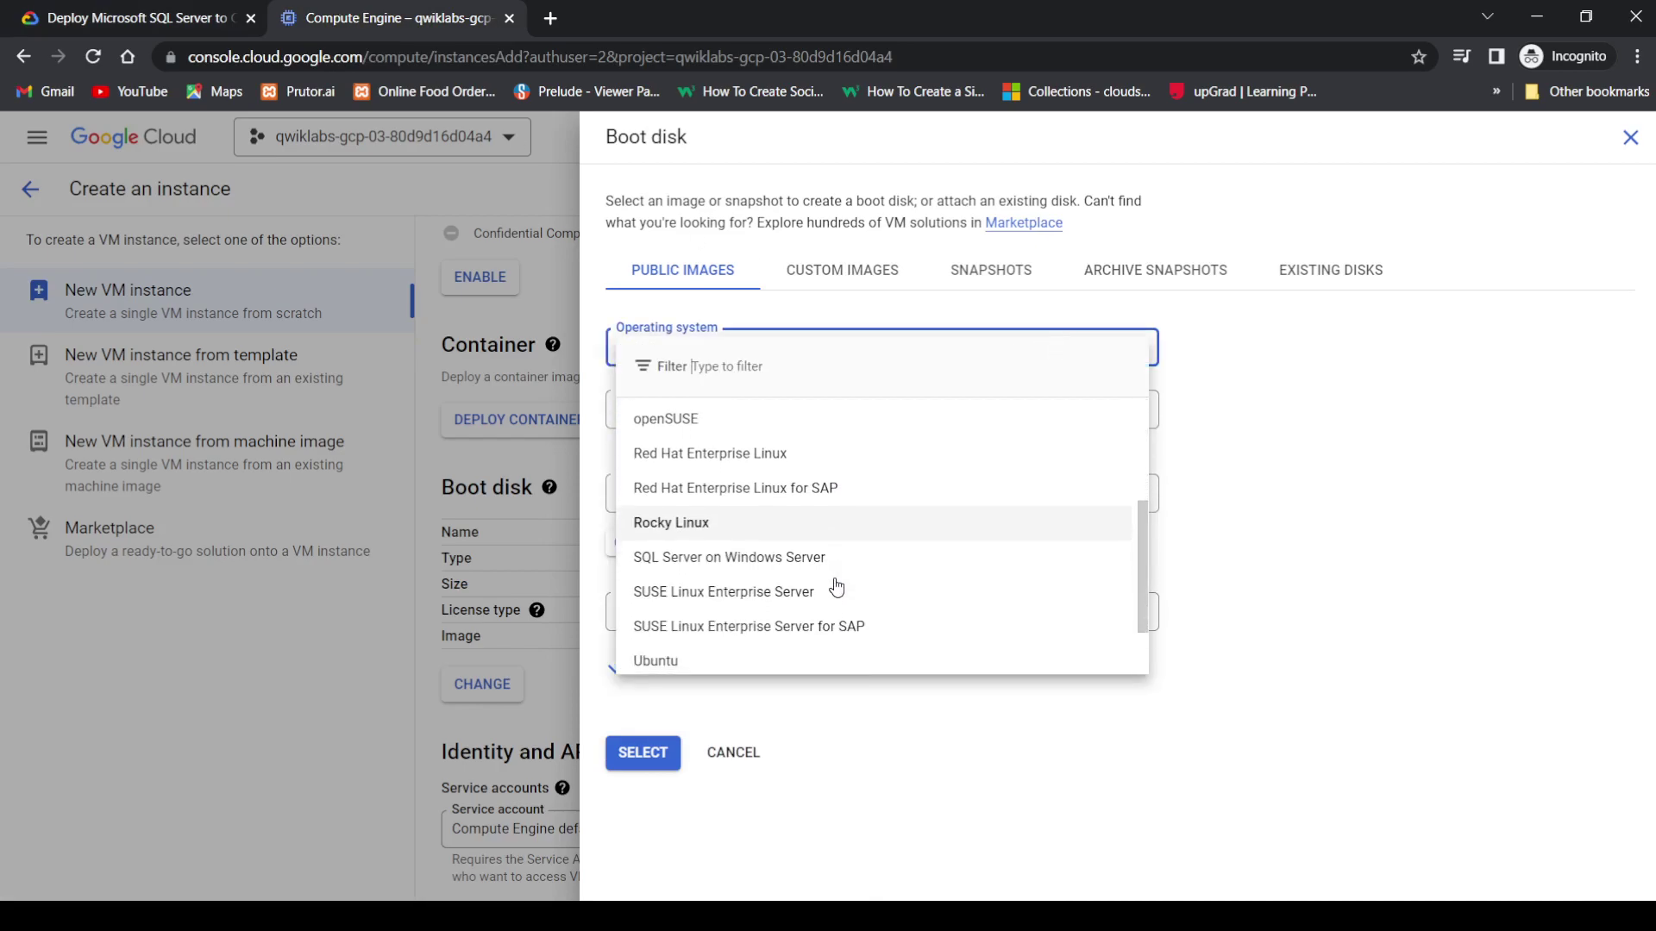
{"action": "left_click", "coordinate": [751, 557]}
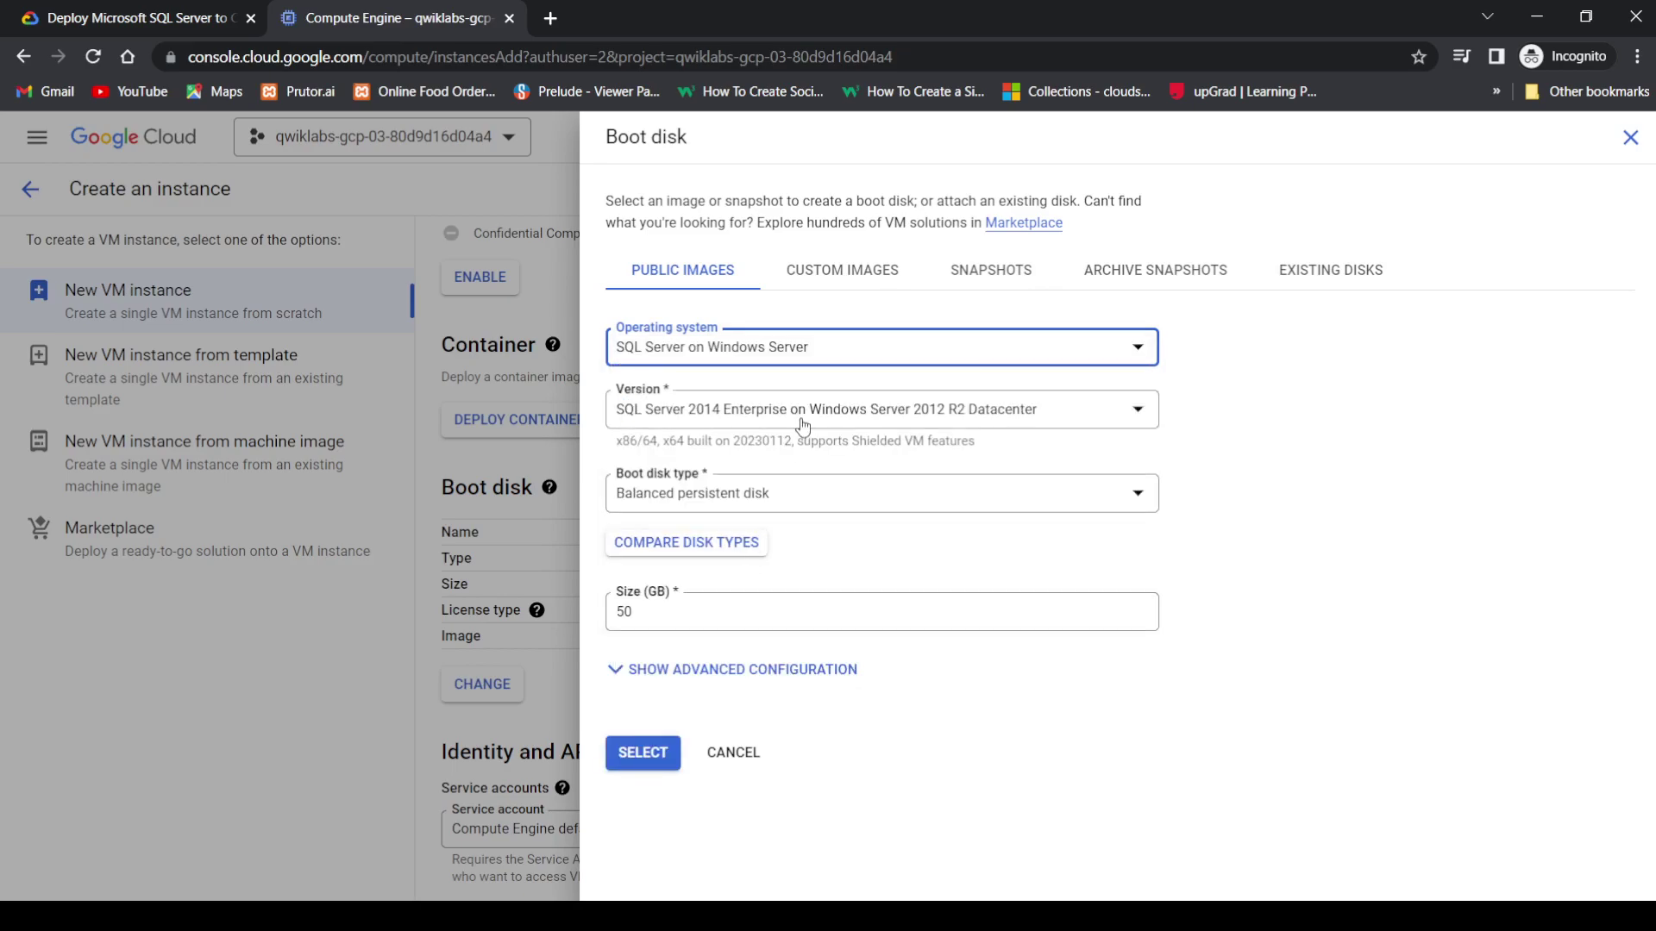
Set the boot disk version to SQL Server 2016 Web on Windows Server 2016 Datacenter and apply the boot disk selection
{"action": "left_click", "coordinate": [986, 410]}
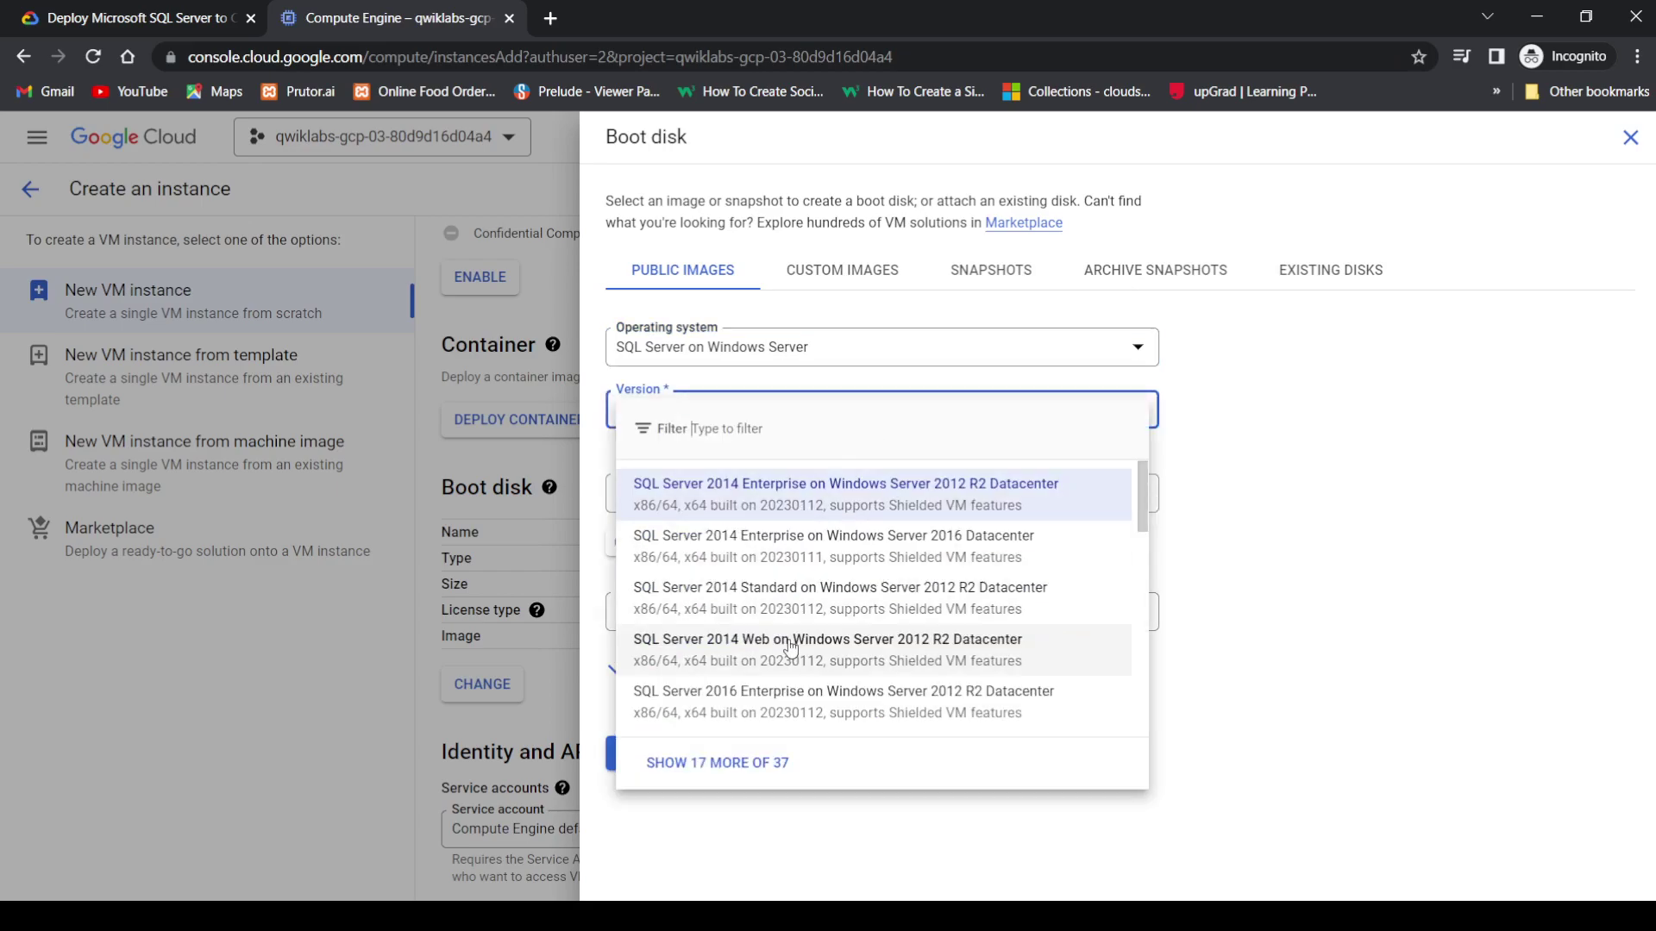
{"action": "scroll", "coordinate": [780, 522], "scroll_direction": "down", "scroll_amount": 3}
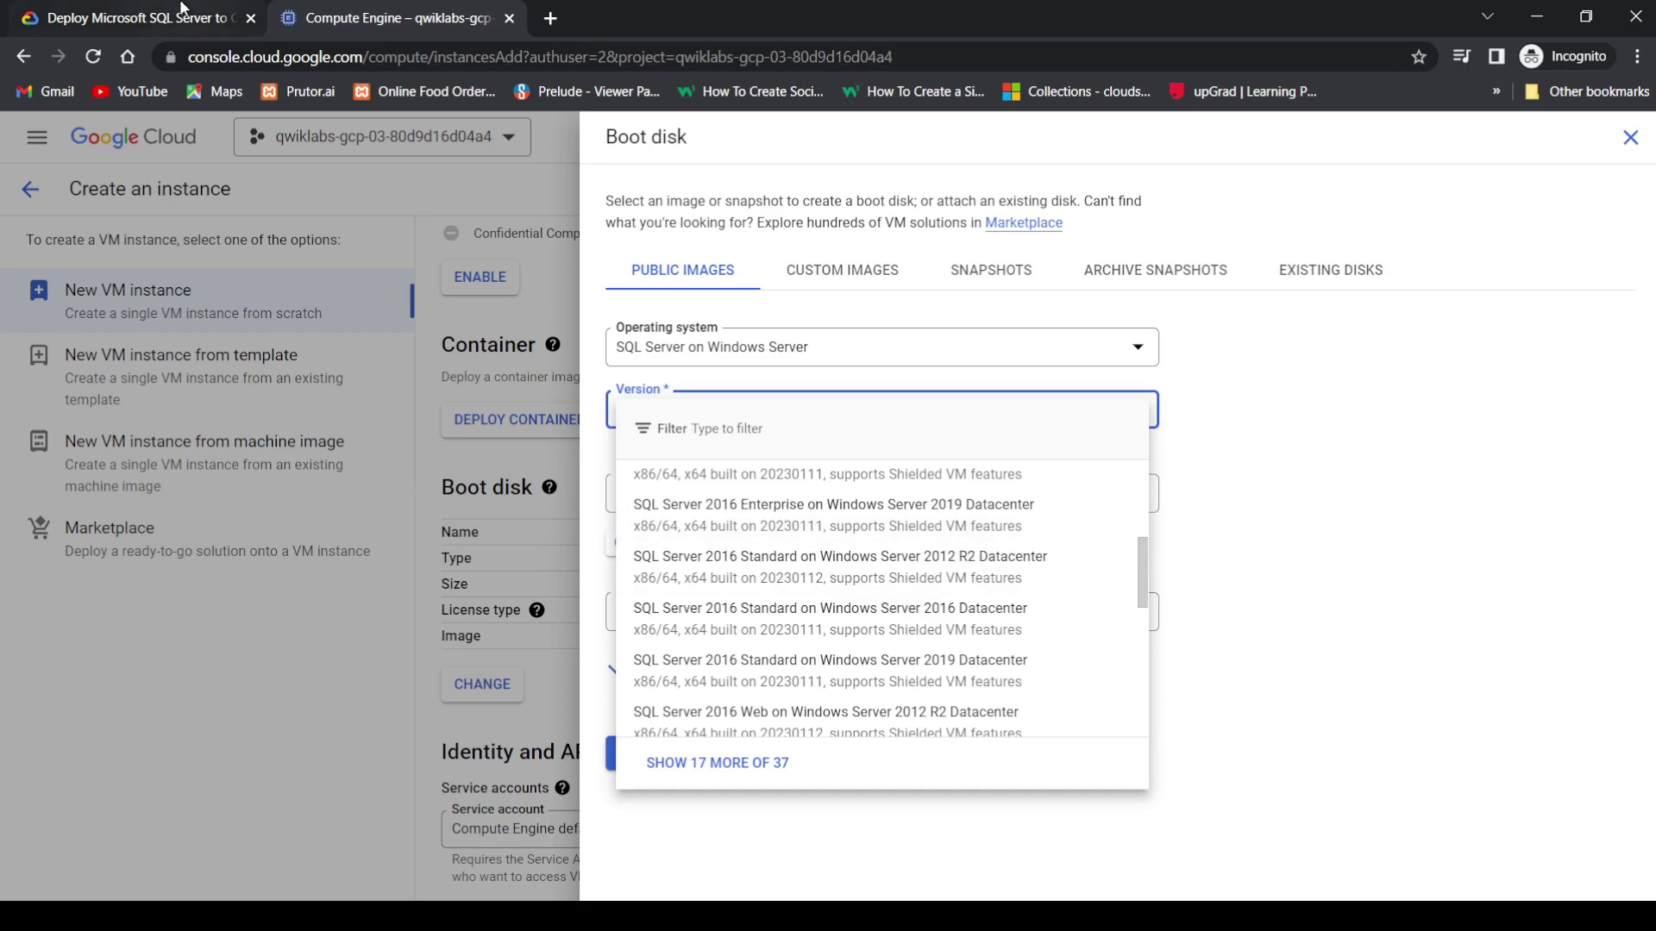
{"action": "key", "text": "ctrl+shift+Tab"}
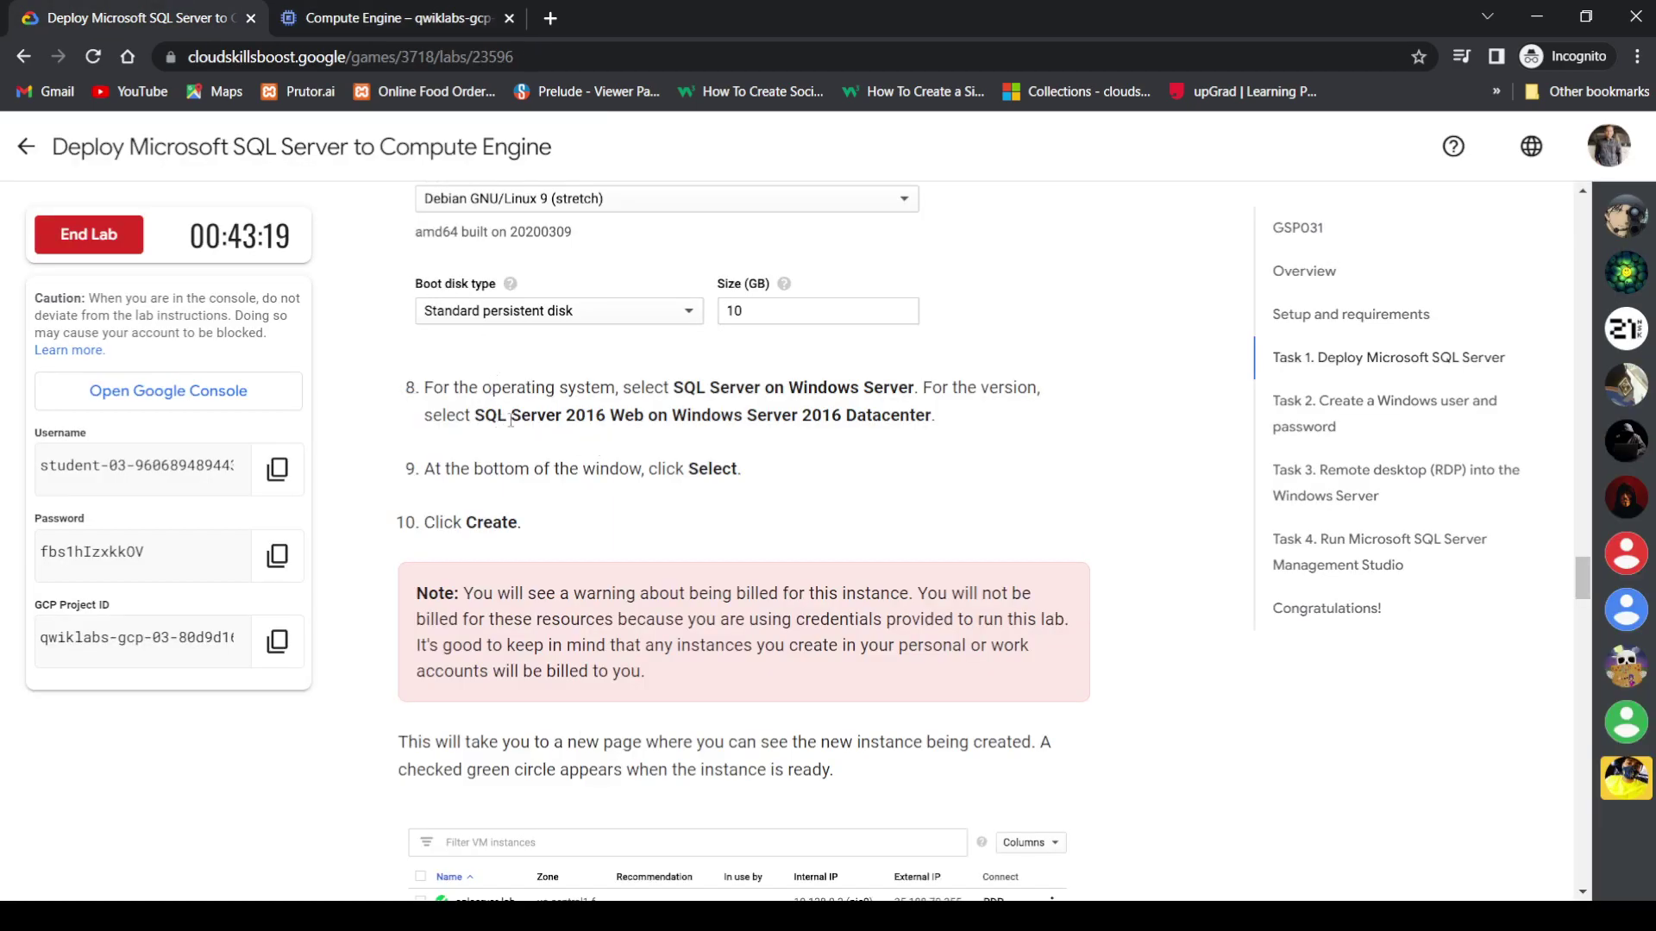
{"action": "left_click", "coordinate": [380, 11]}
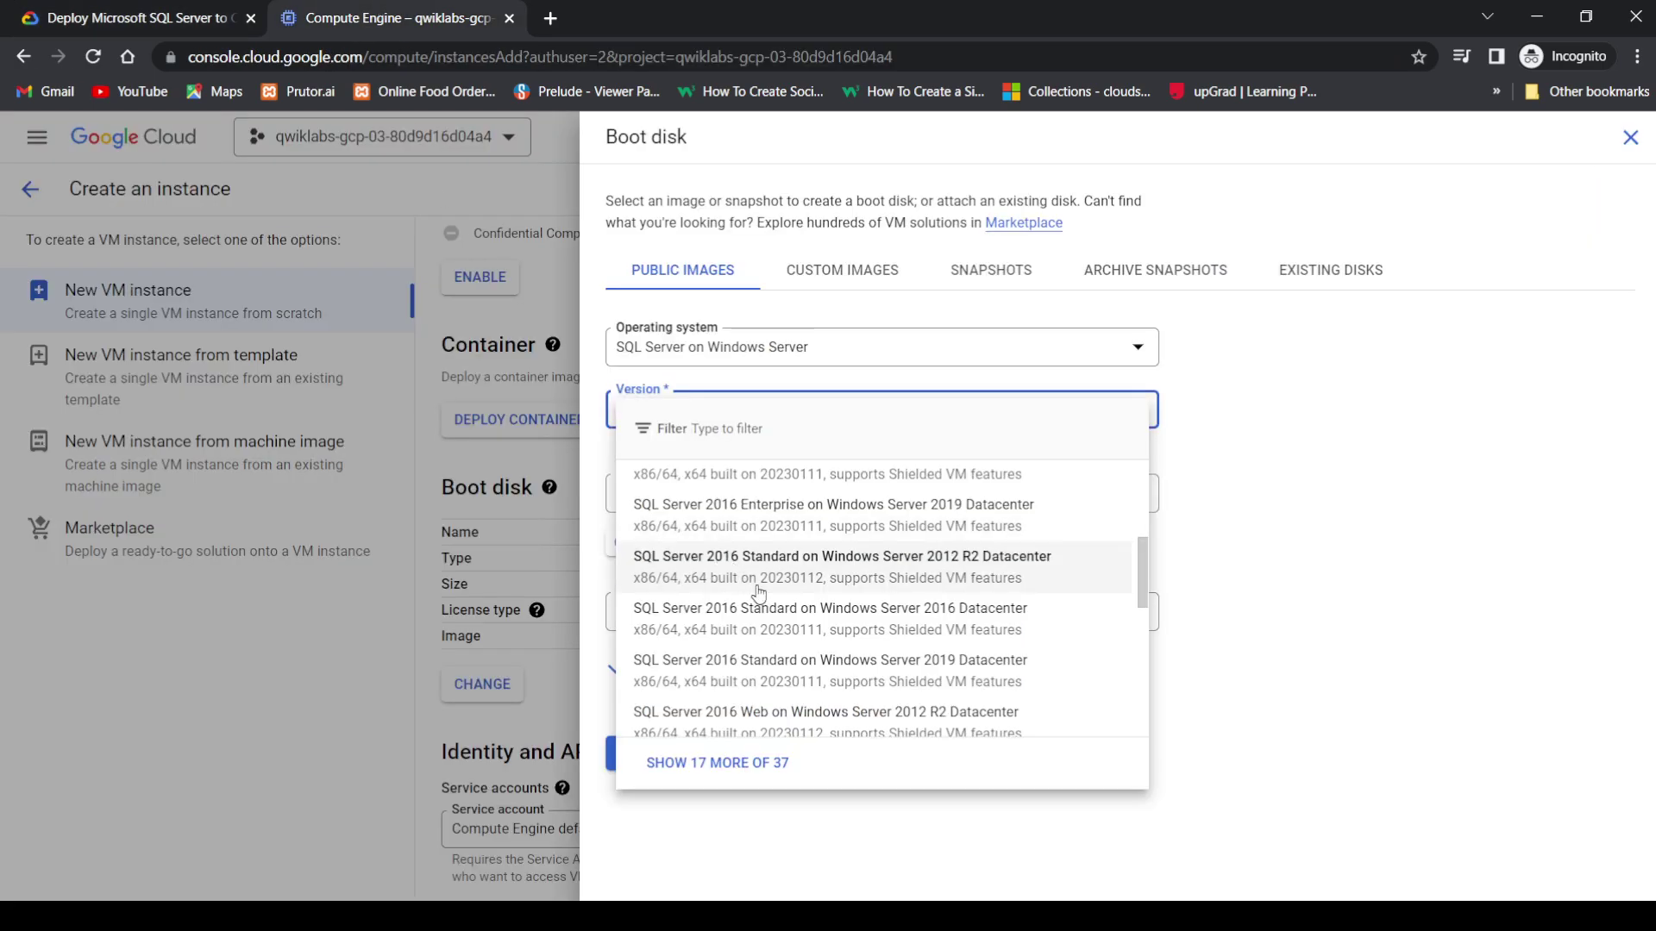
{"action": "scroll", "coordinate": [758, 594], "scroll_direction": "down", "scroll_amount": 1}
{"action": "scroll", "coordinate": [758, 593], "scroll_direction": "down", "scroll_amount": 5}
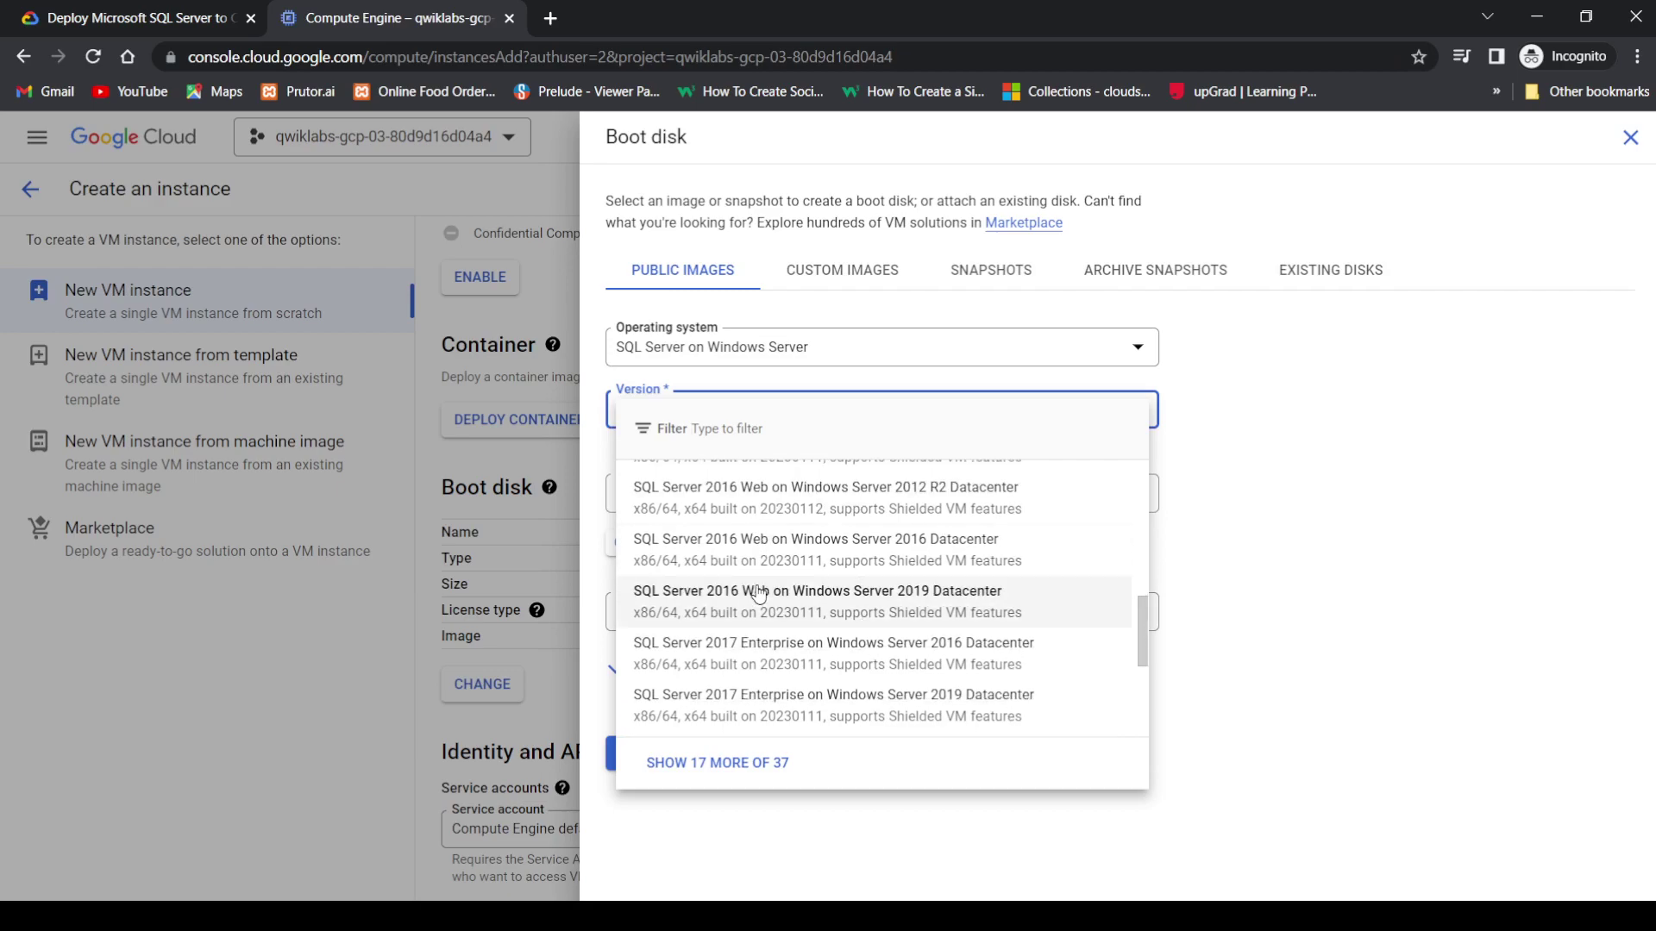
{"action": "left_click", "coordinate": [783, 540]}
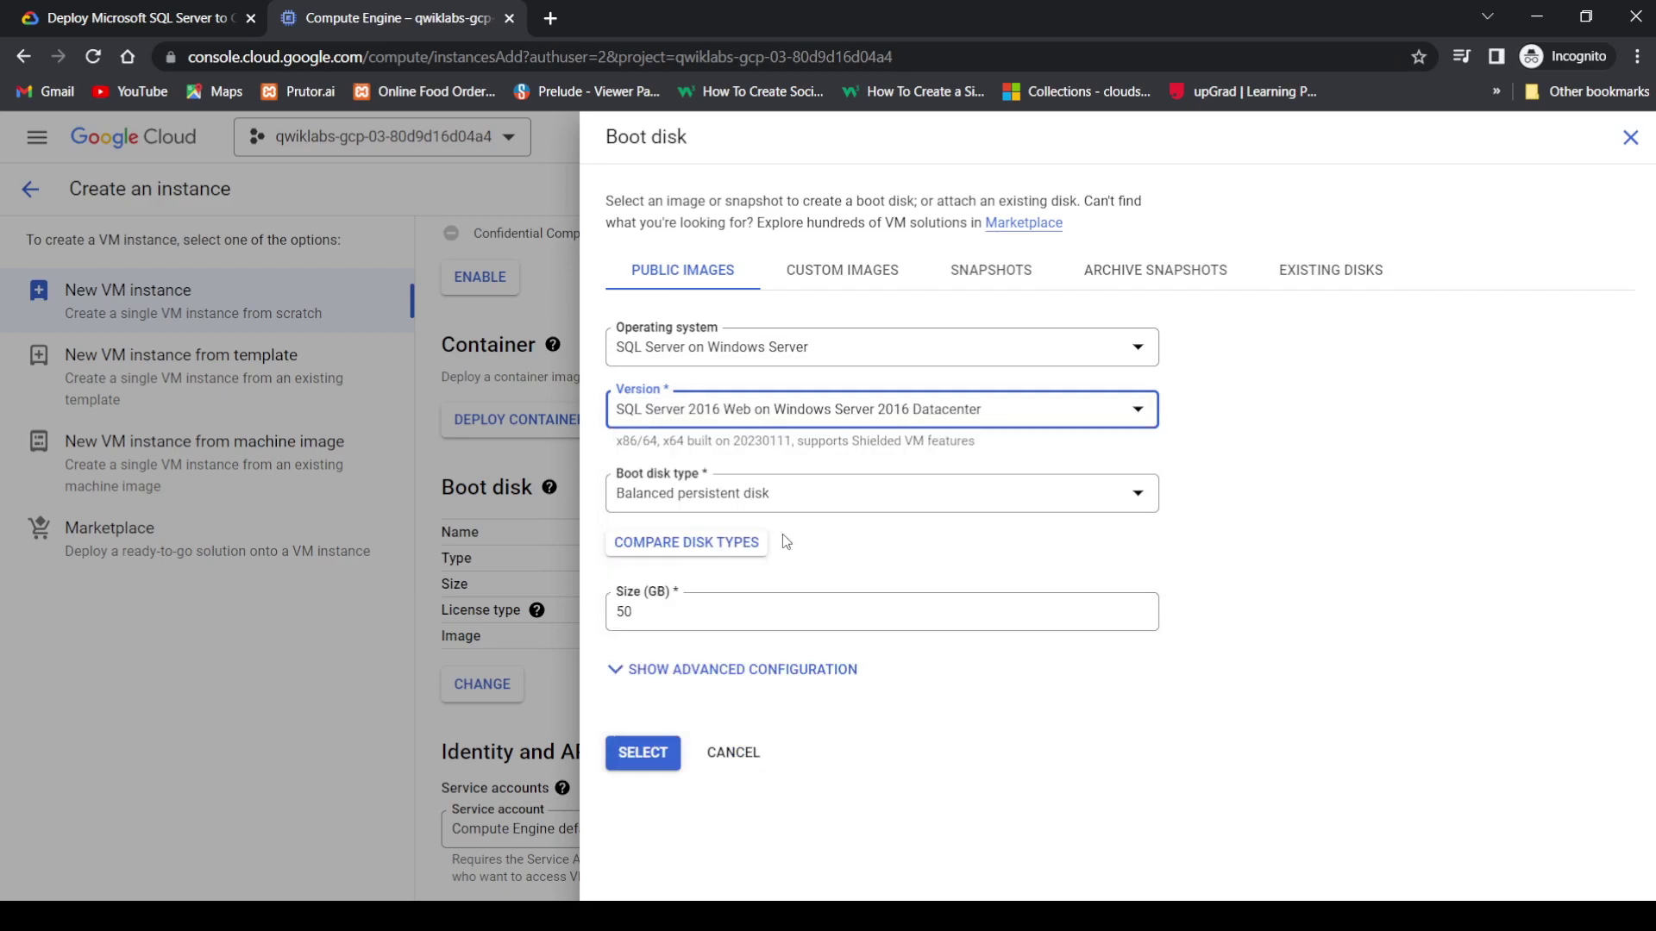
{"action": "left_click", "coordinate": [643, 753]}
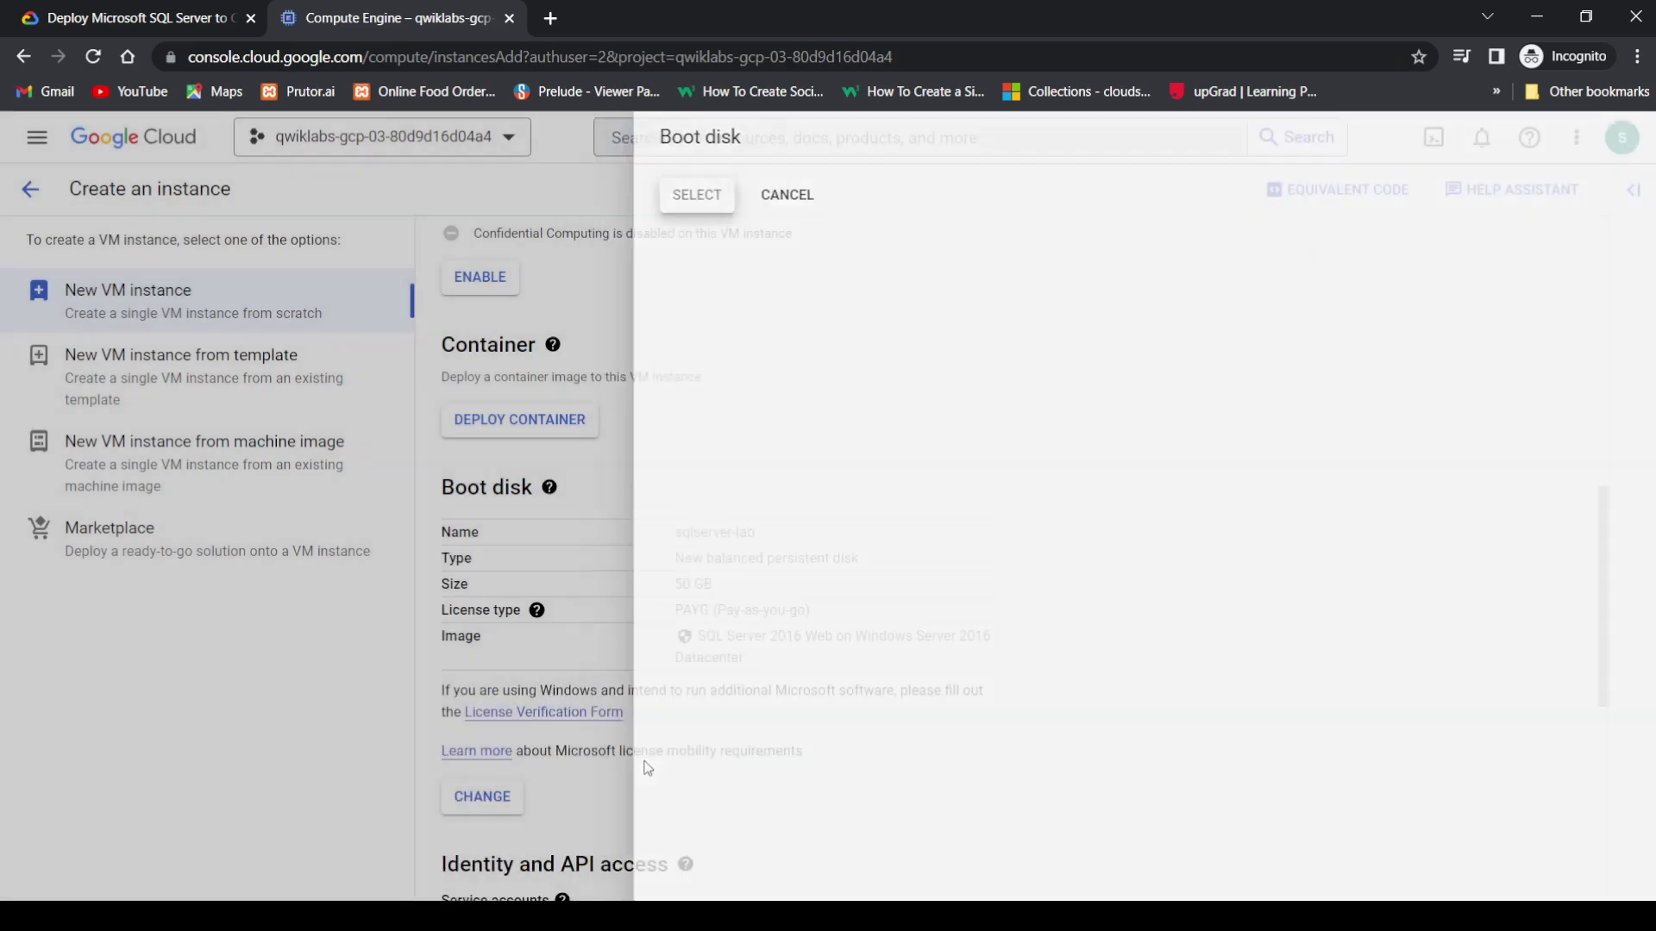
{"action": "scroll", "coordinate": [638, 751], "scroll_direction": "down", "scroll_amount": 7}
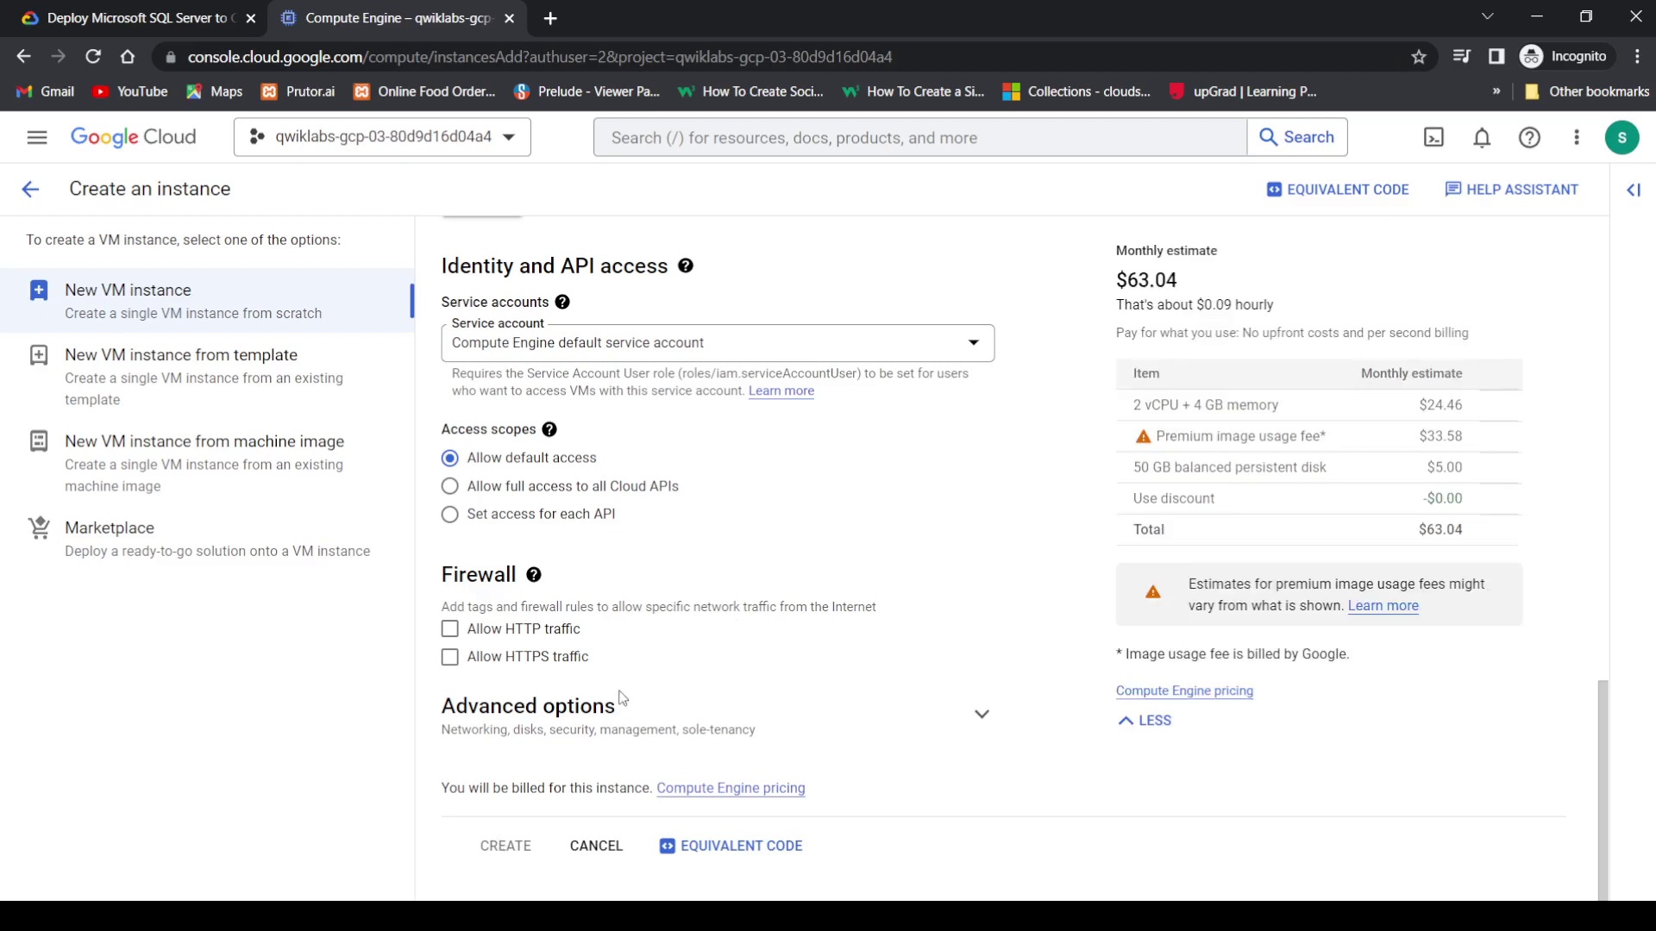
{"action": "scroll", "coordinate": [618, 701], "scroll_direction": "up", "scroll_amount": 9}
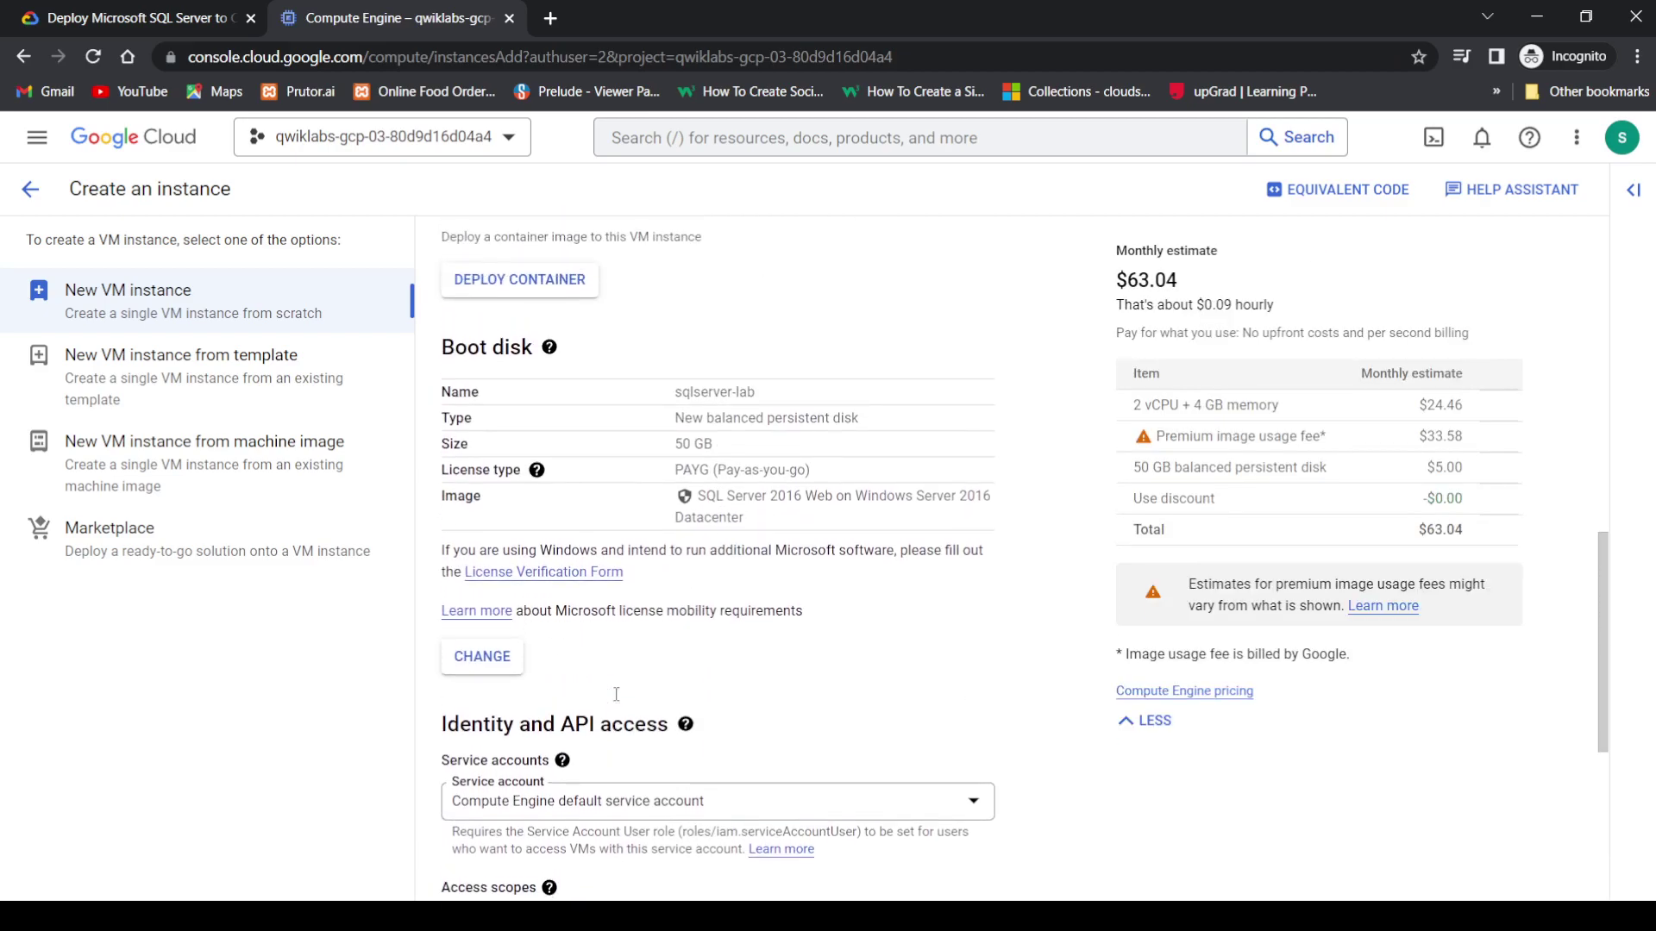
{"action": "scroll", "coordinate": [617, 701], "scroll_direction": "down", "scroll_amount": 4}
{"action": "scroll", "coordinate": [618, 701], "scroll_direction": "down", "scroll_amount": 5}
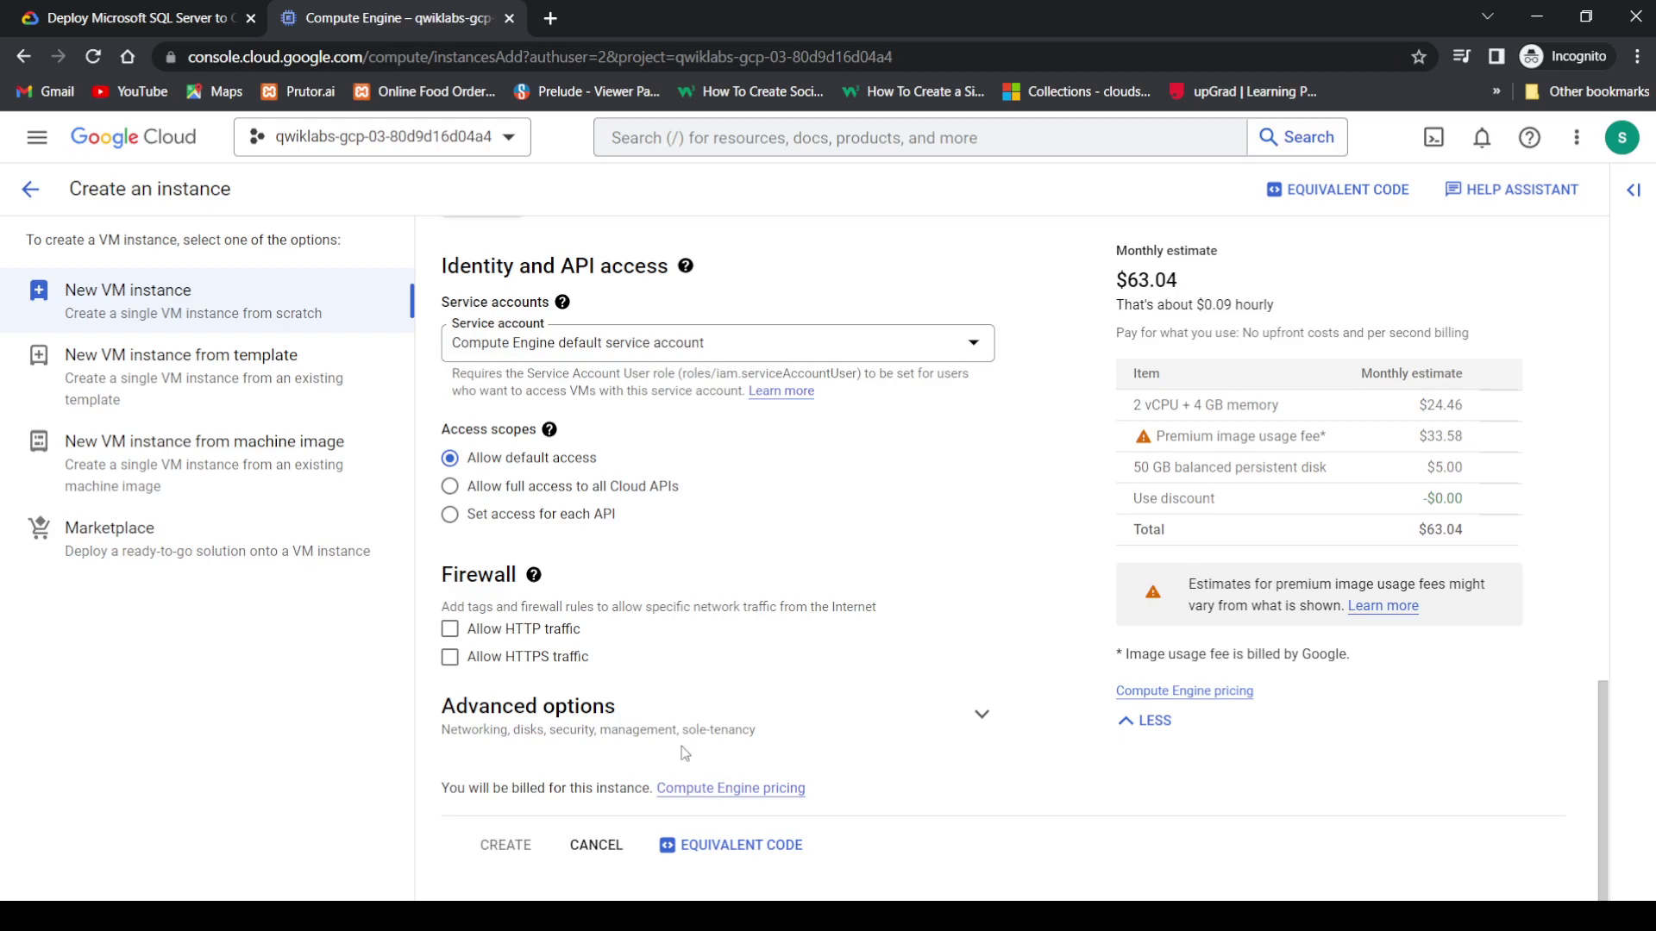
Review the machine types available for the sqlserver-lab instance
{"action": "scroll", "coordinate": [685, 754], "scroll_direction": "up", "scroll_amount": 4}
{"action": "scroll", "coordinate": [685, 754], "scroll_direction": "down", "scroll_amount": 4}
{"action": "scroll", "coordinate": [684, 754], "scroll_direction": "up", "scroll_amount": 10}
{"action": "left_click", "coordinate": [685, 748]}
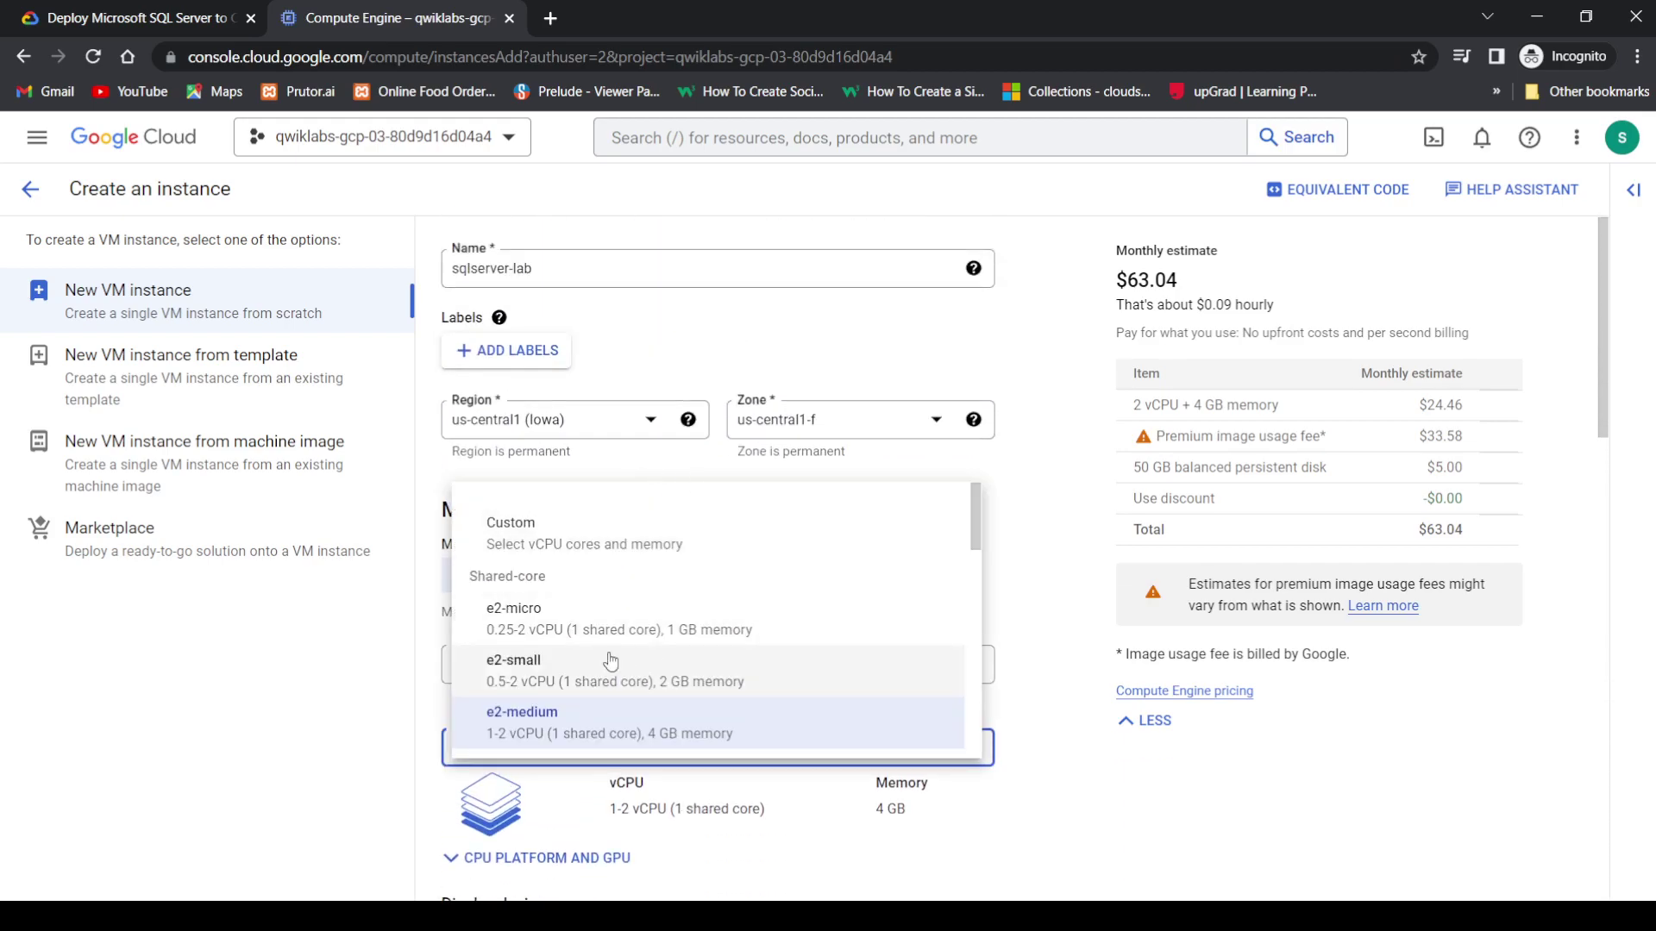
{"action": "left_click", "coordinate": [723, 336]}
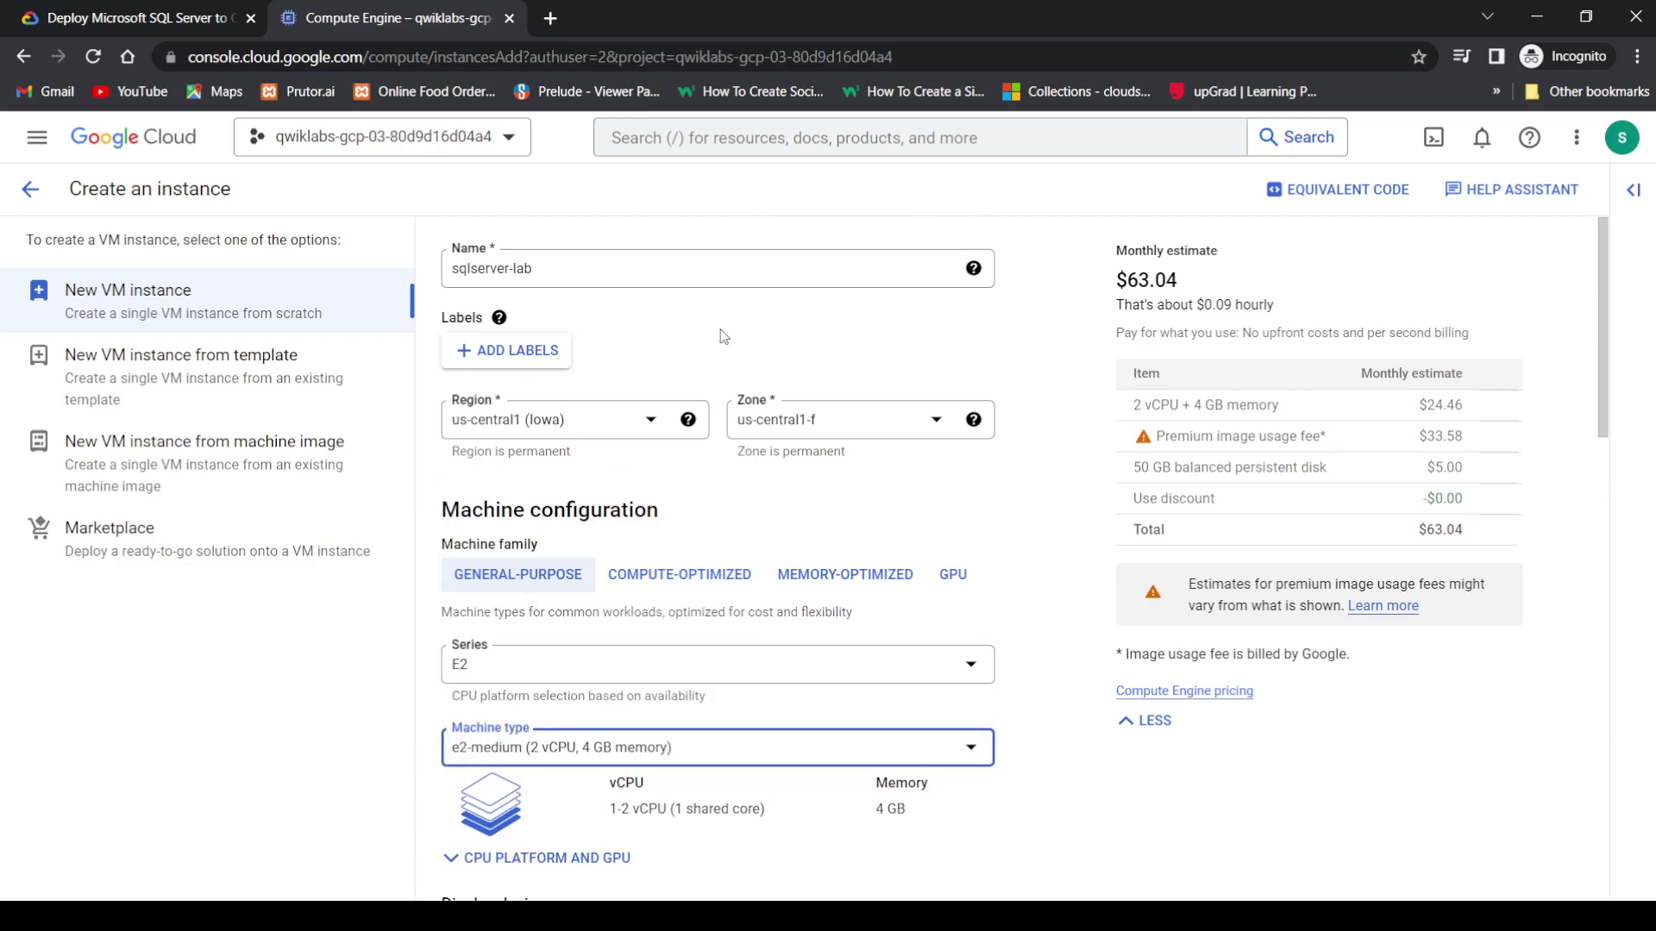
Reopen the sqlserver-lab boot disk settings, check the operating system, version, disk type and size, and reapply the selection
{"action": "scroll", "coordinate": [664, 632], "scroll_direction": "down", "scroll_amount": 8}
{"action": "scroll", "coordinate": [664, 632], "scroll_direction": "down", "scroll_amount": 3}
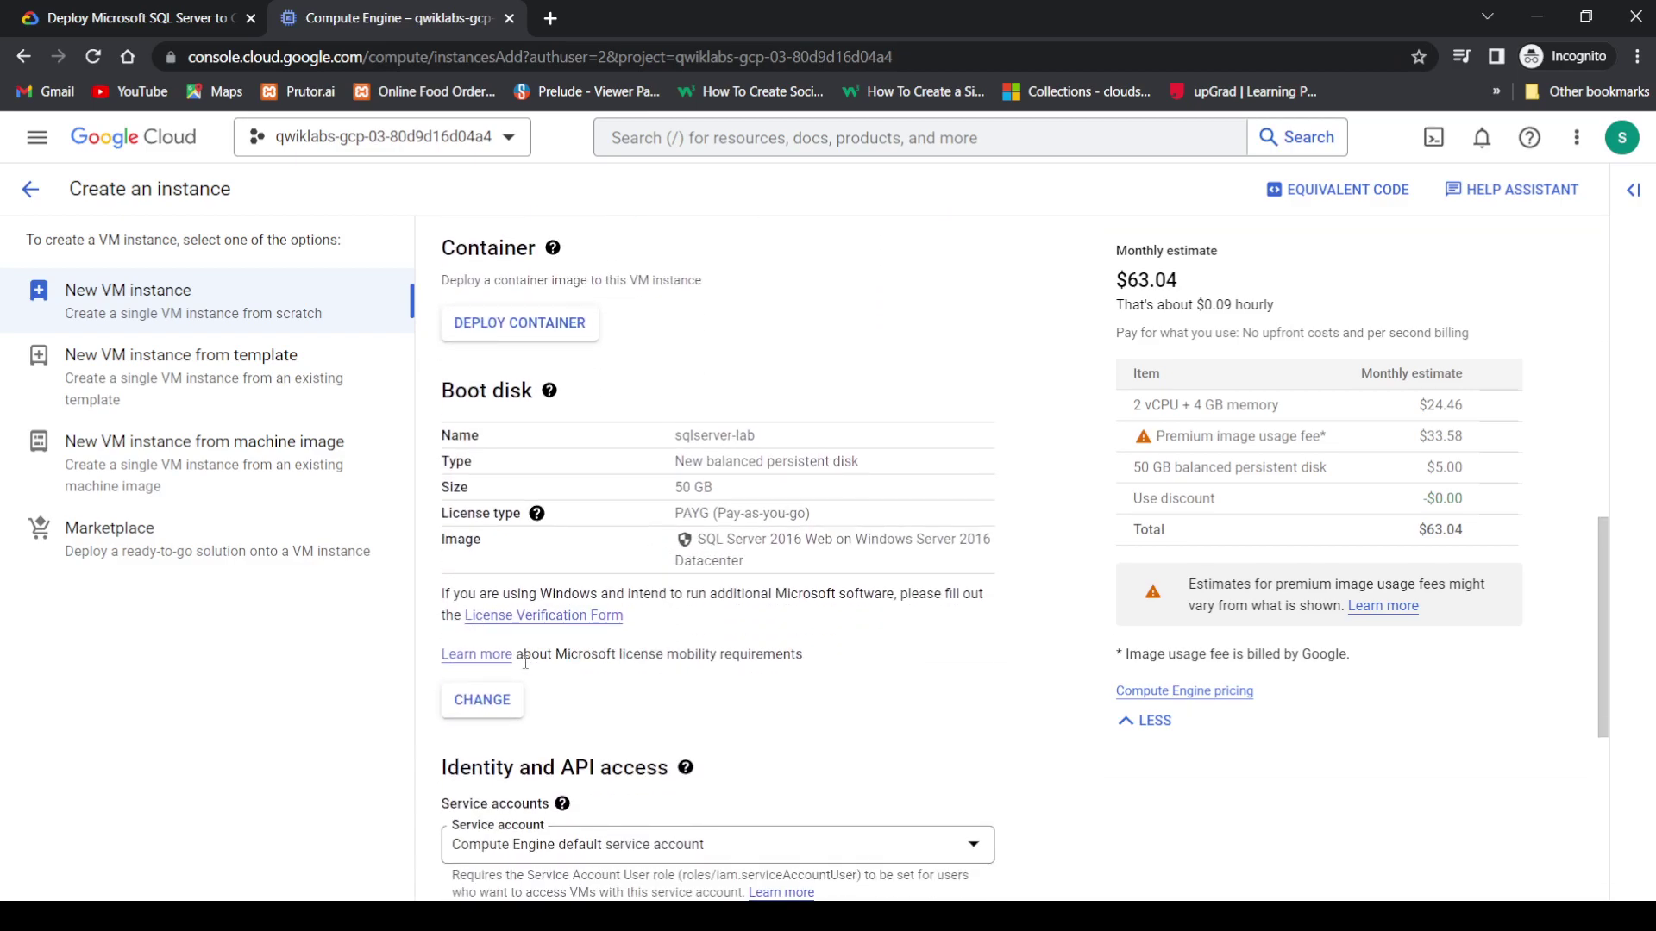
{"action": "left_click", "coordinate": [482, 704]}
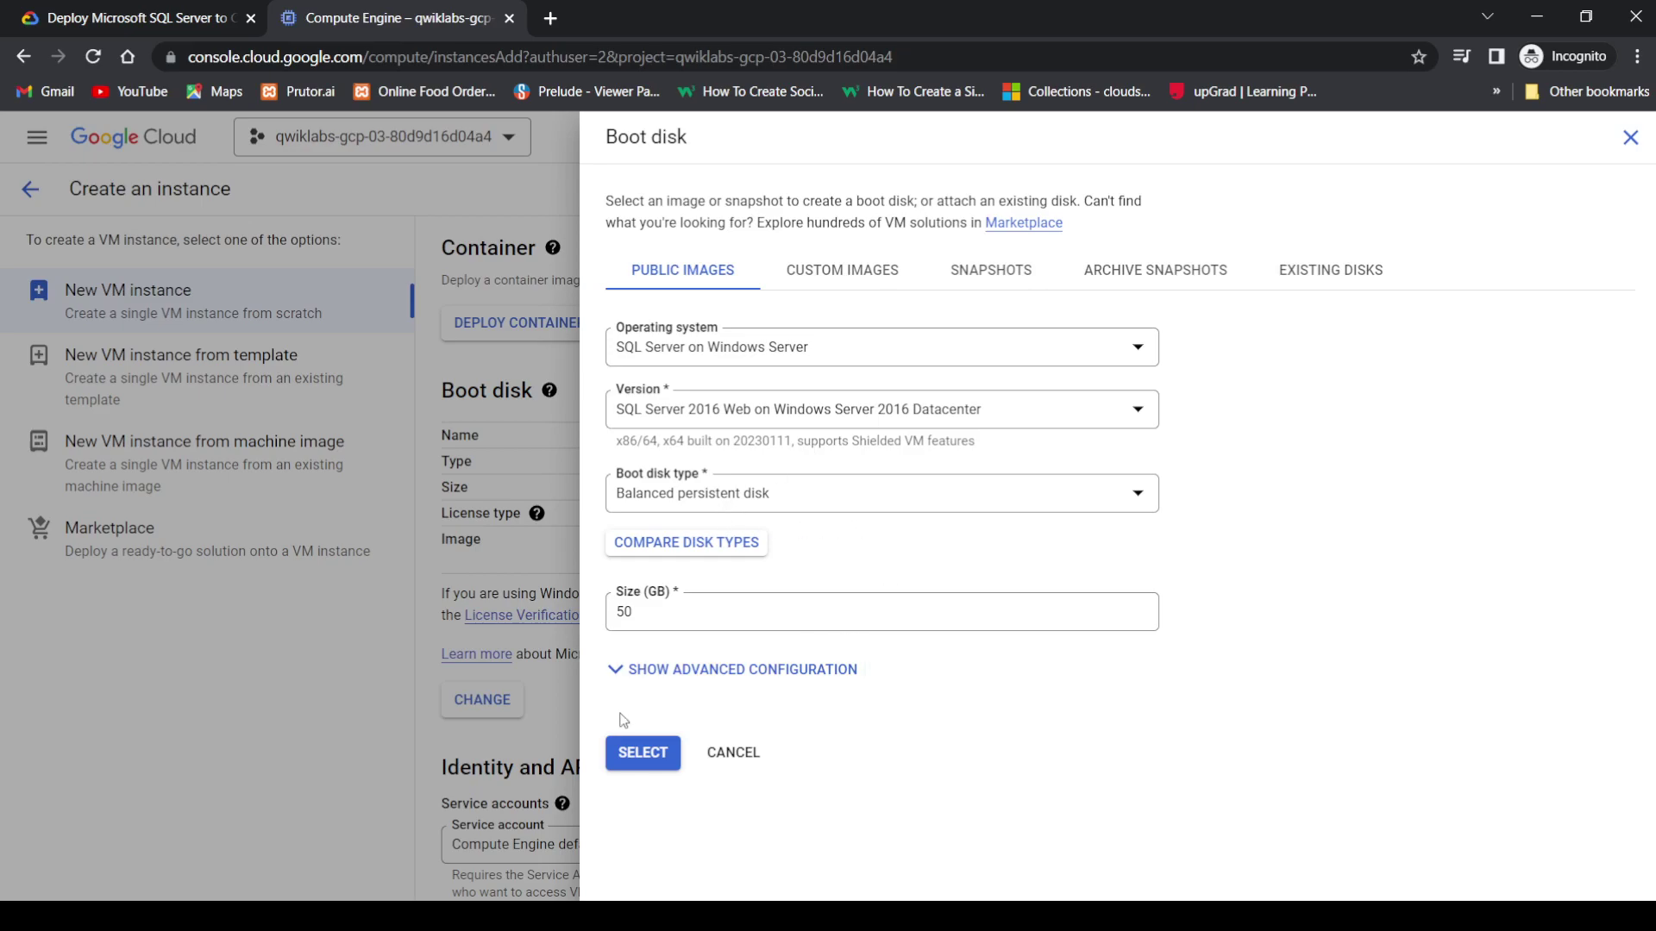
{"action": "left_click", "coordinate": [624, 755]}
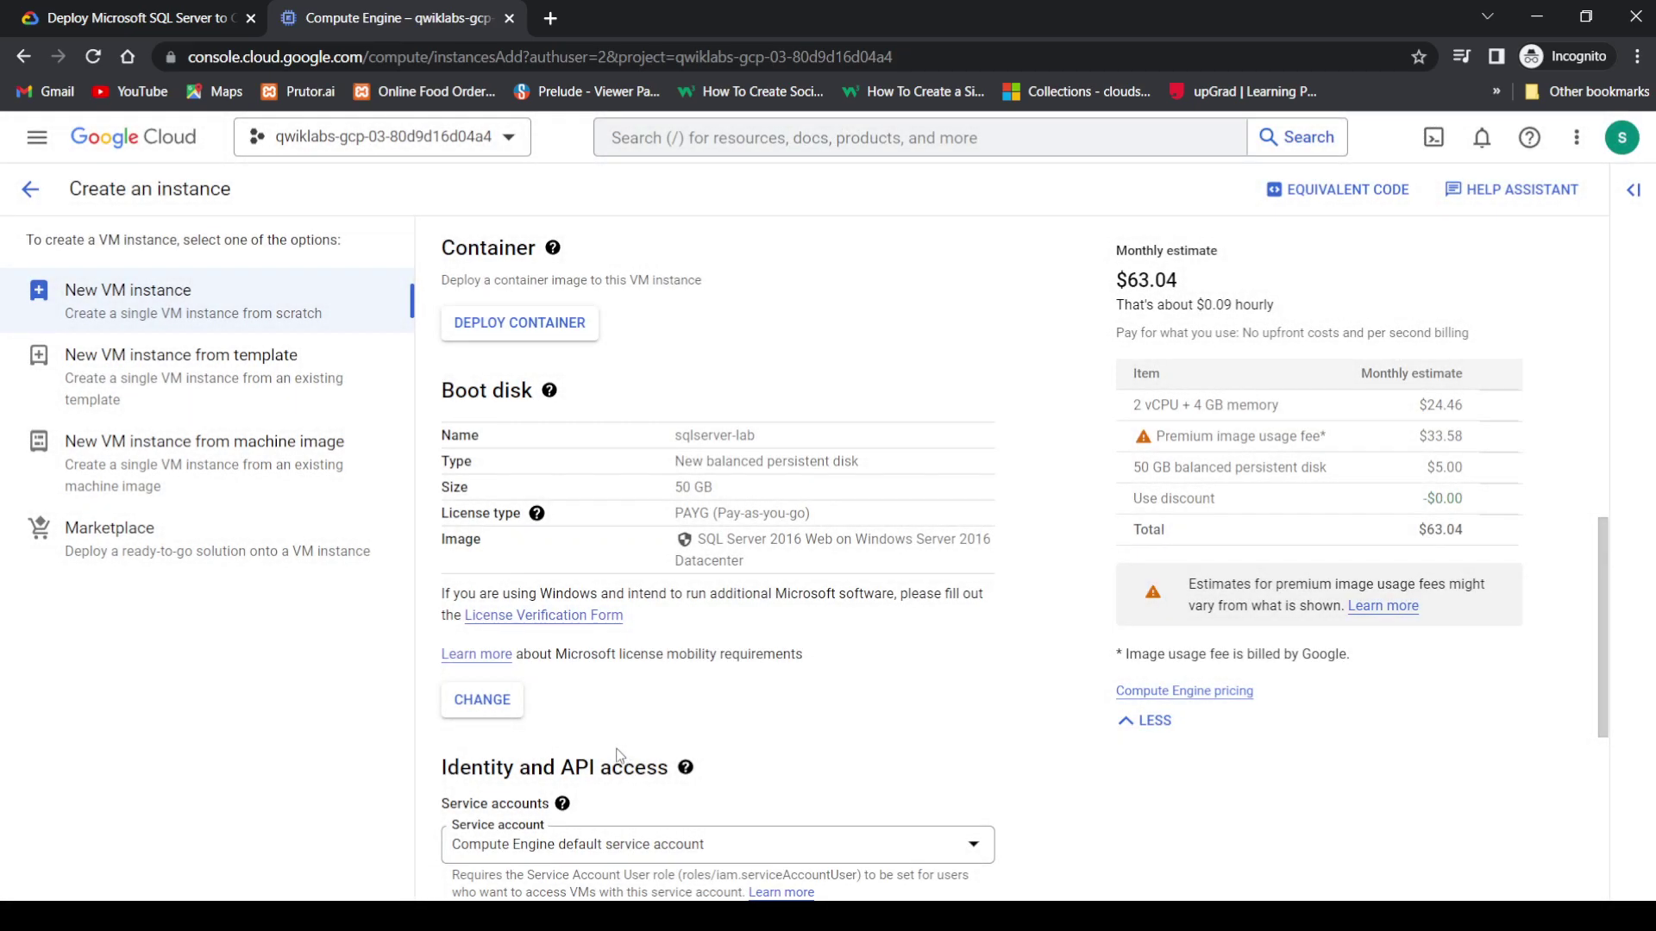
Check the rest of the instance form, then leave it without creating the VM and return to the VM instances list
{"action": "scroll", "coordinate": [627, 652], "scroll_direction": "down", "scroll_amount": 5}
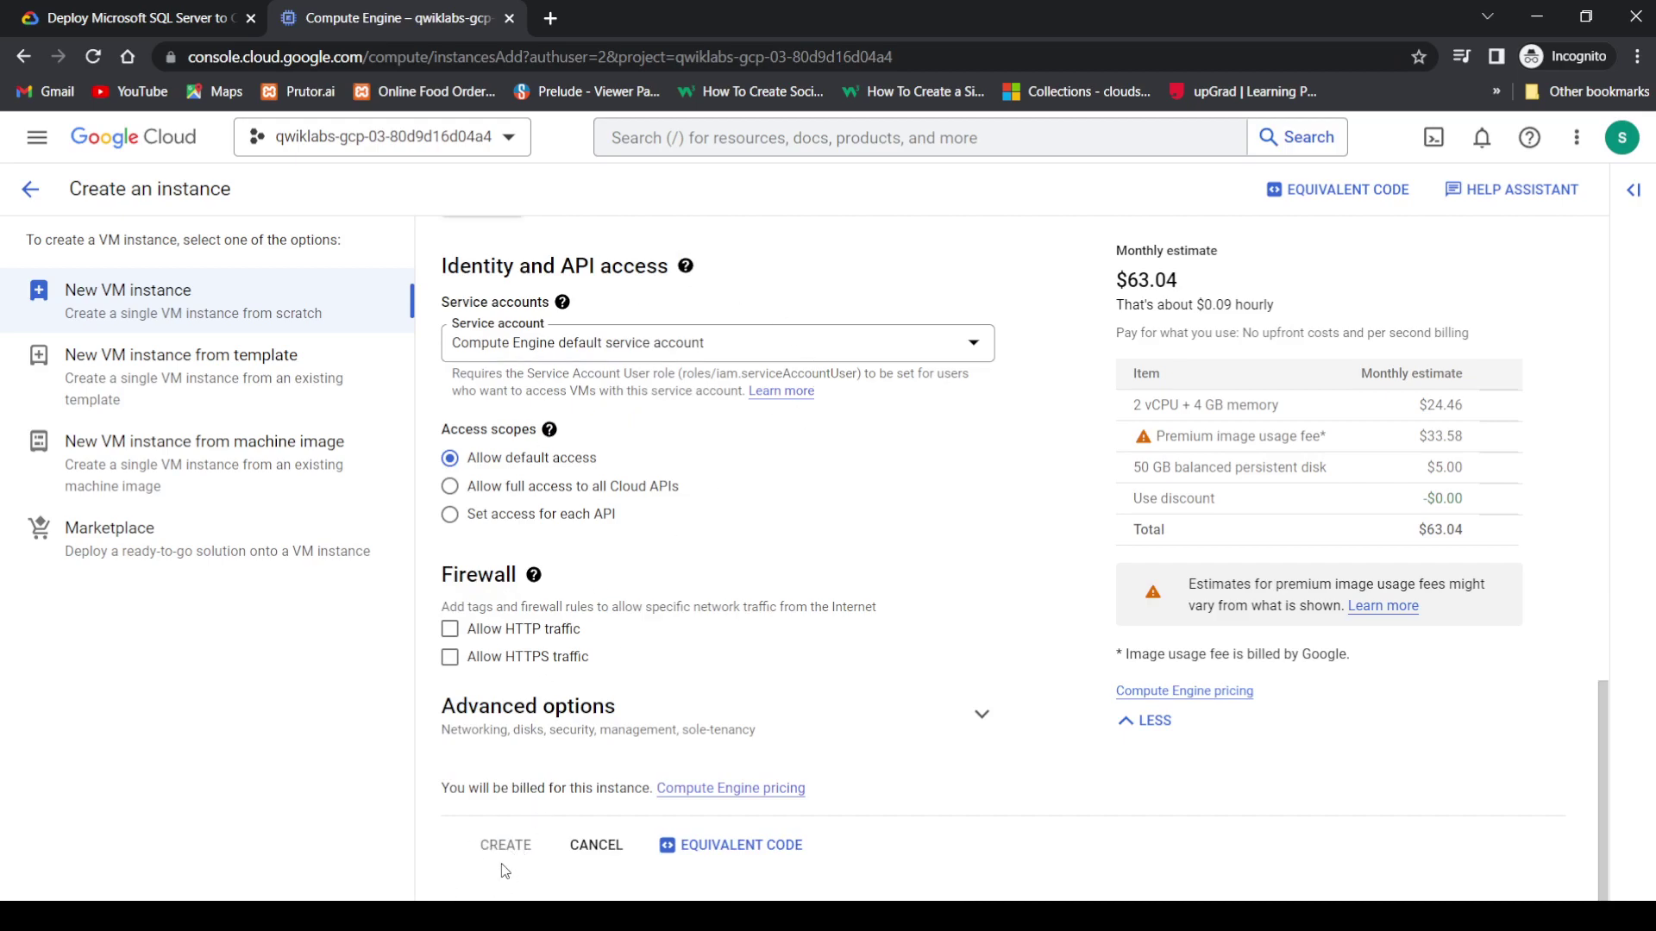
{"action": "scroll", "coordinate": [469, 306], "scroll_direction": "up", "scroll_amount": 15}
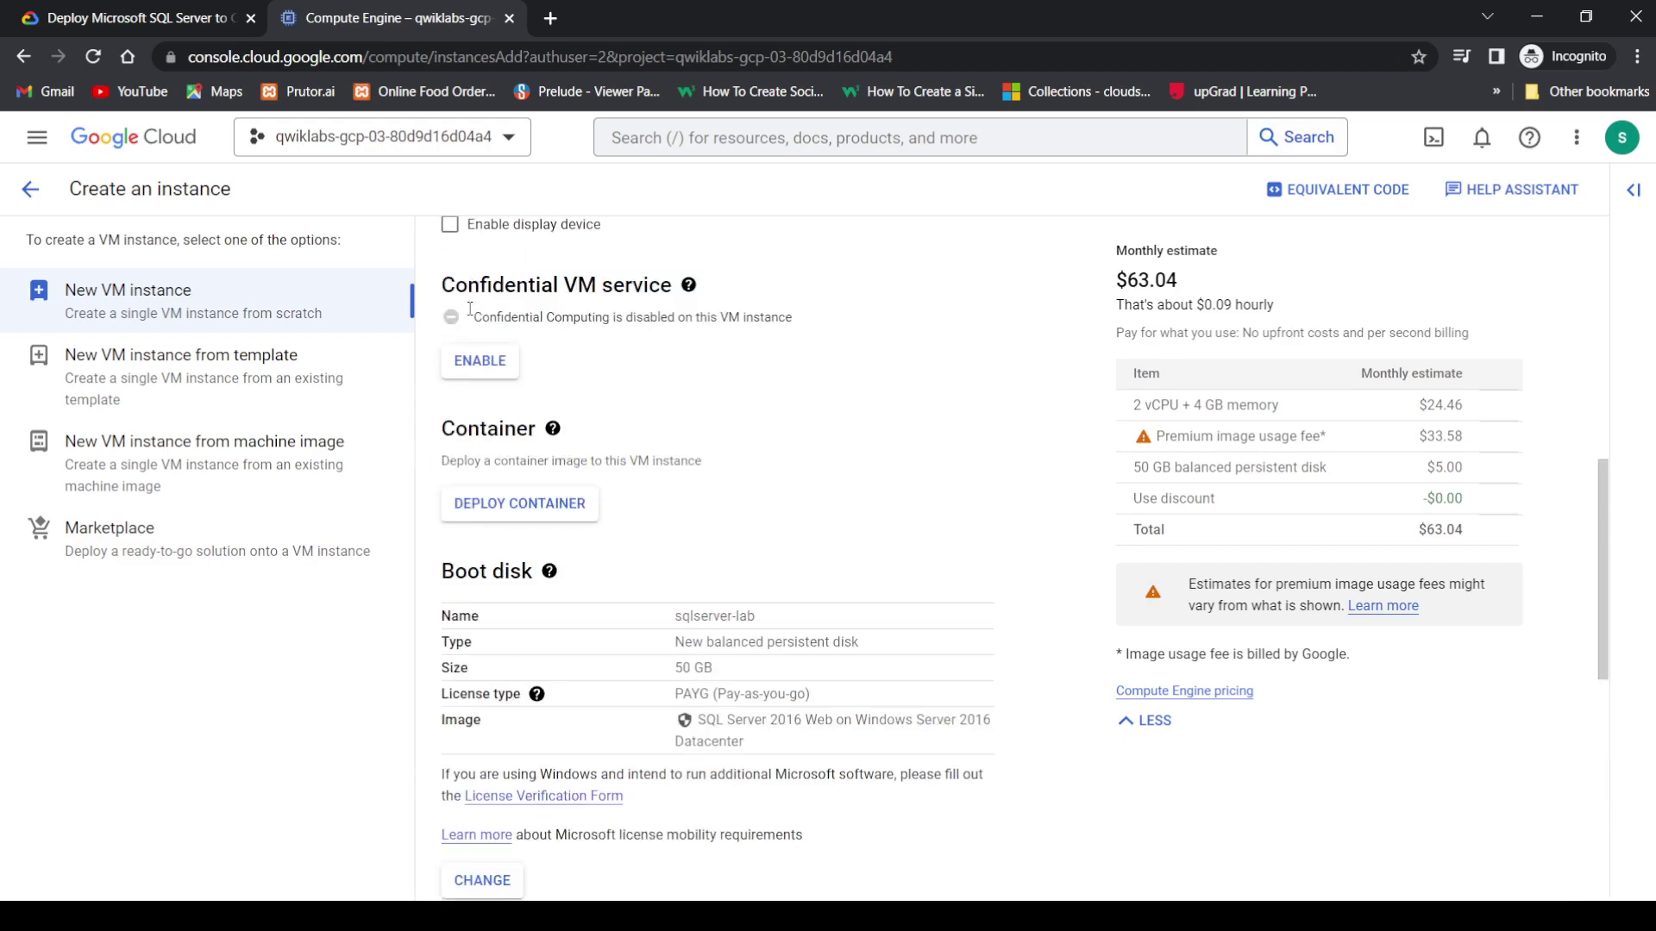
{"action": "left_click", "coordinate": [29, 190]}
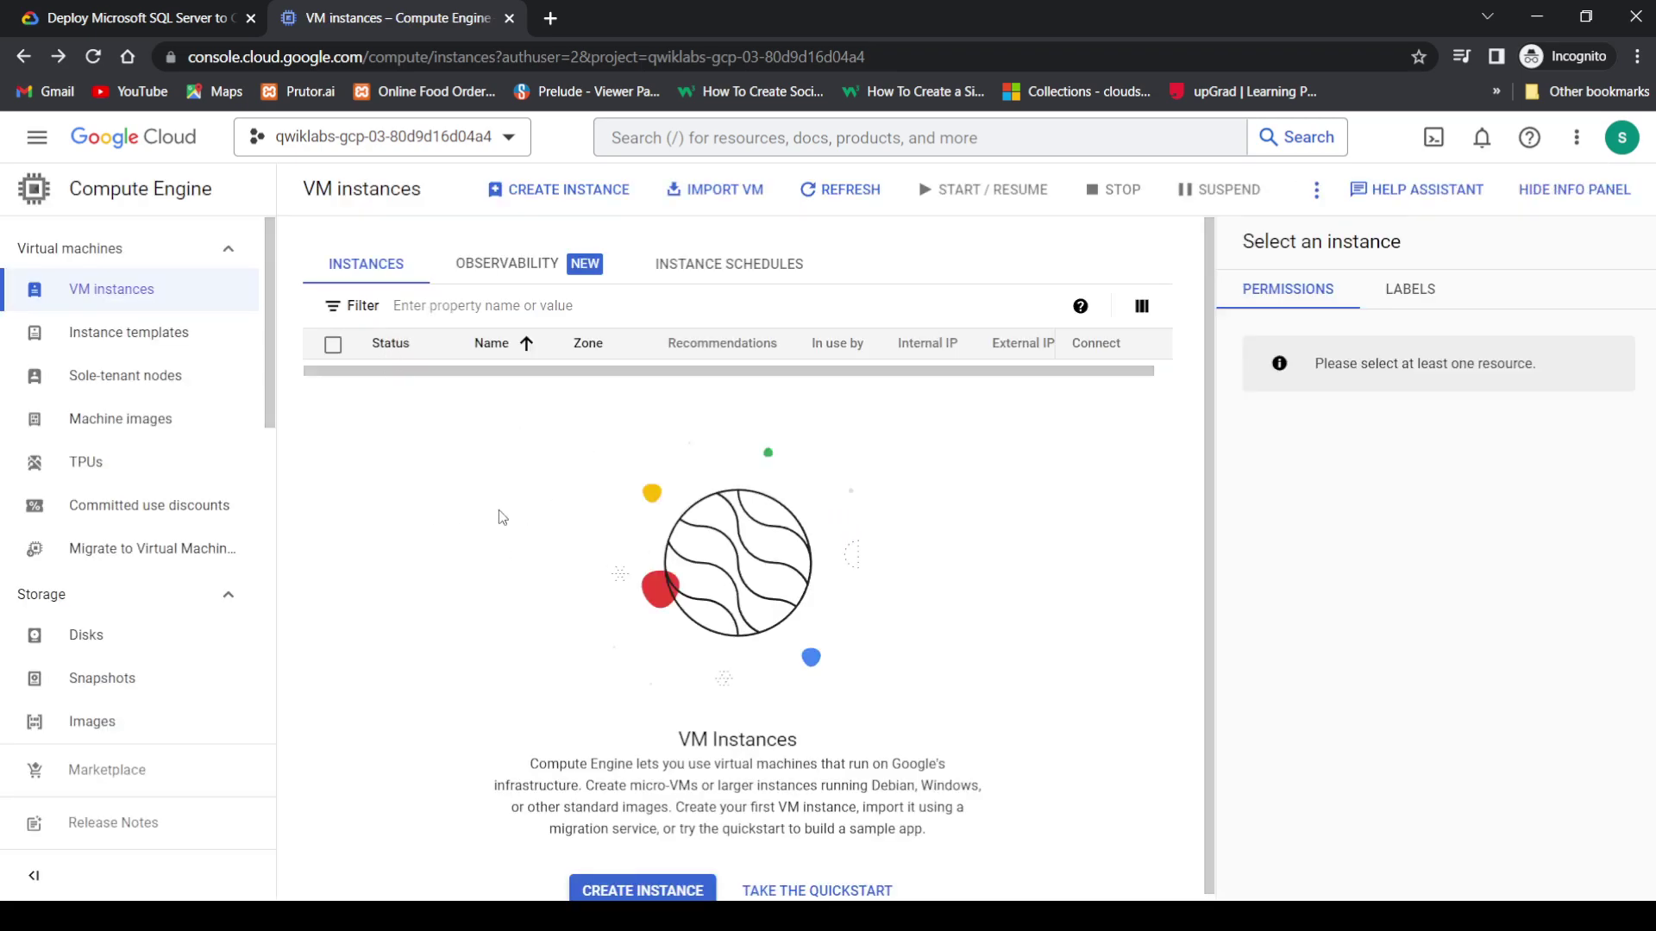
Switch to the lab page and review the end of Task 1, including the expected instance list and its progress check
{"action": "left_click", "coordinate": [136, 19]}
{"action": "scroll", "coordinate": [719, 479], "scroll_direction": "down", "scroll_amount": 6}
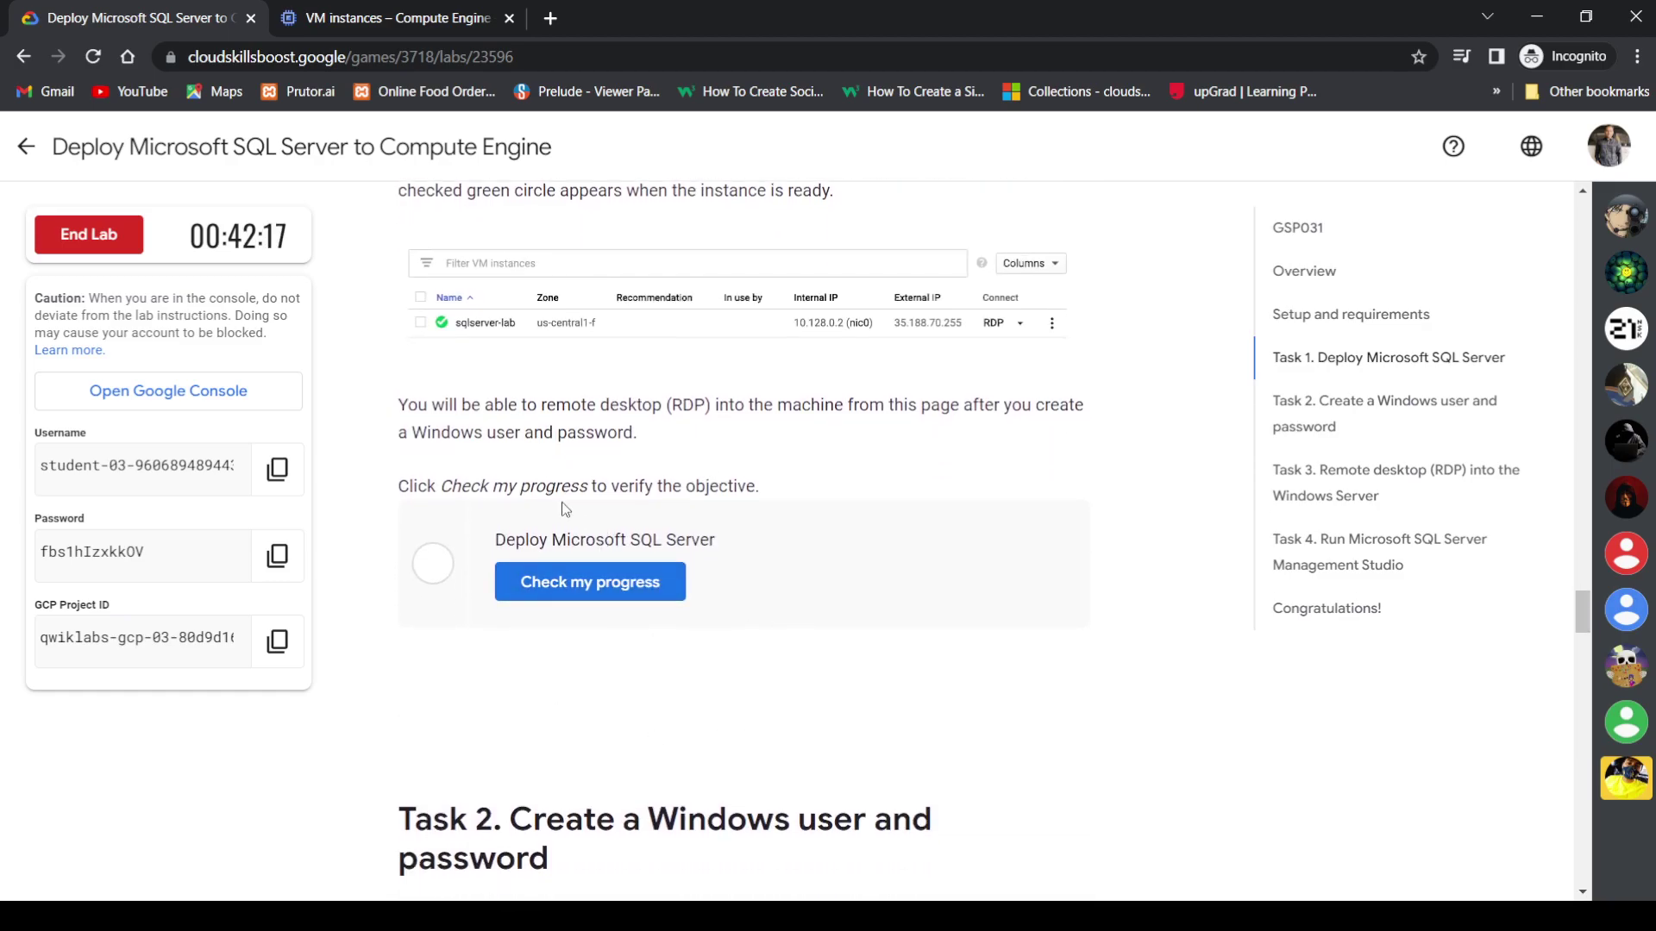
{"action": "scroll", "coordinate": [702, 582], "scroll_direction": "down", "scroll_amount": 2}
{"action": "scroll", "coordinate": [705, 582], "scroll_direction": "up", "scroll_amount": 2}
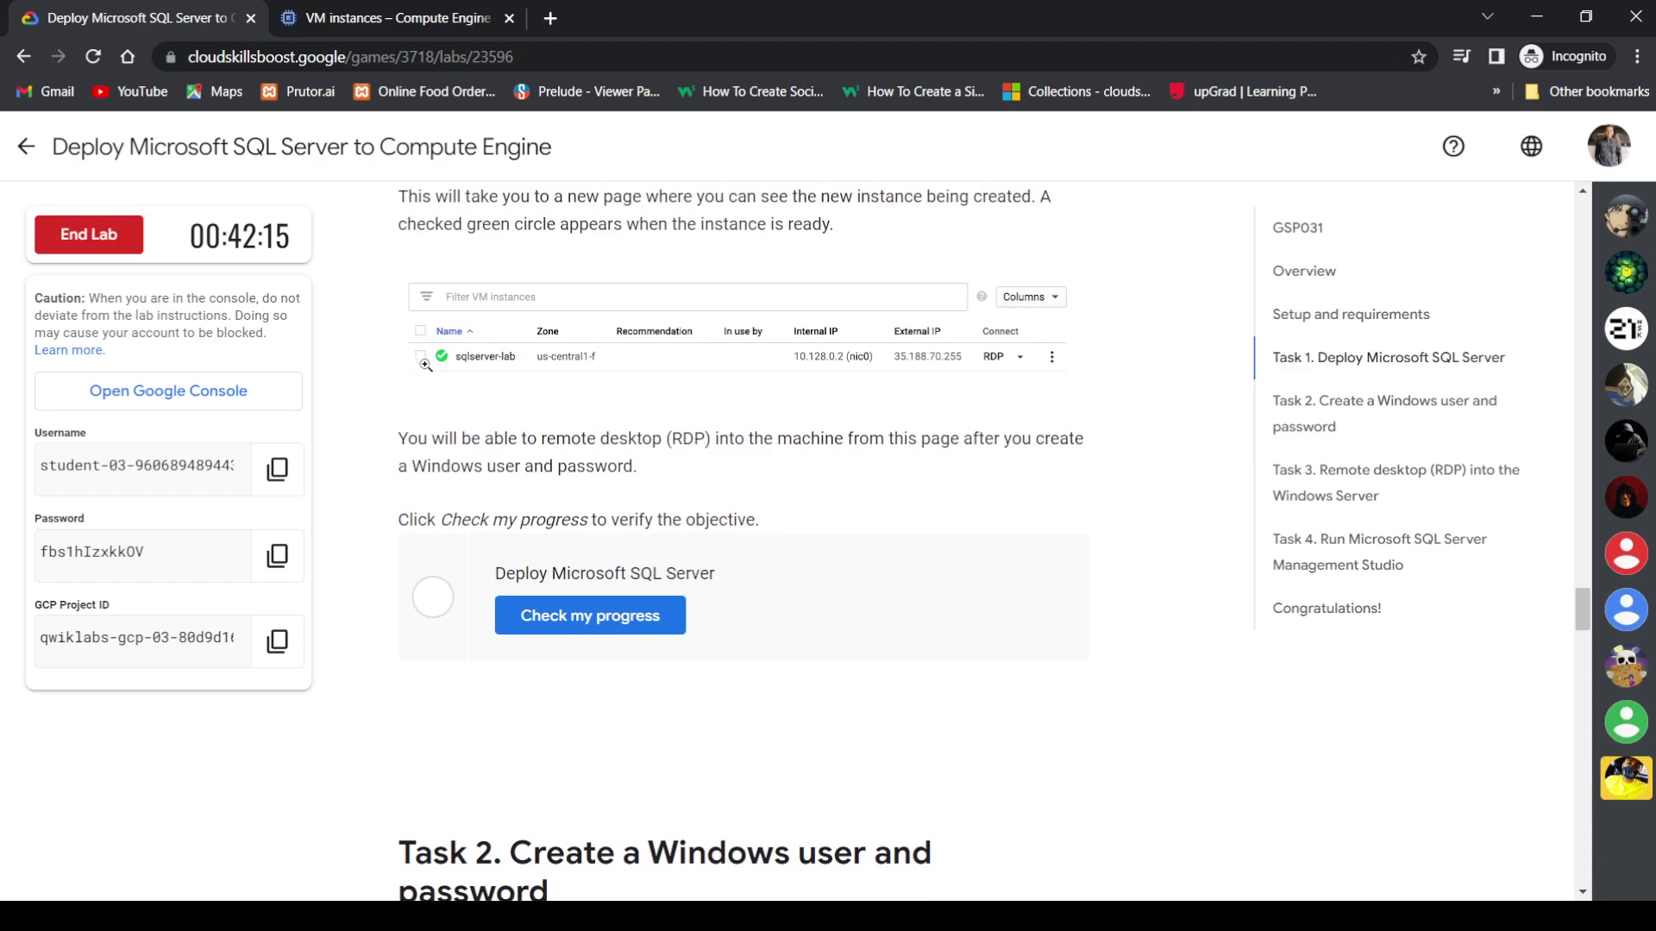
Read the Task 2 instructions on creating a Windows user and password and on pasting with the RDP client
{"action": "scroll", "coordinate": [546, 460], "scroll_direction": "down", "scroll_amount": 4}
{"action": "scroll", "coordinate": [546, 460], "scroll_direction": "down", "scroll_amount": 3}
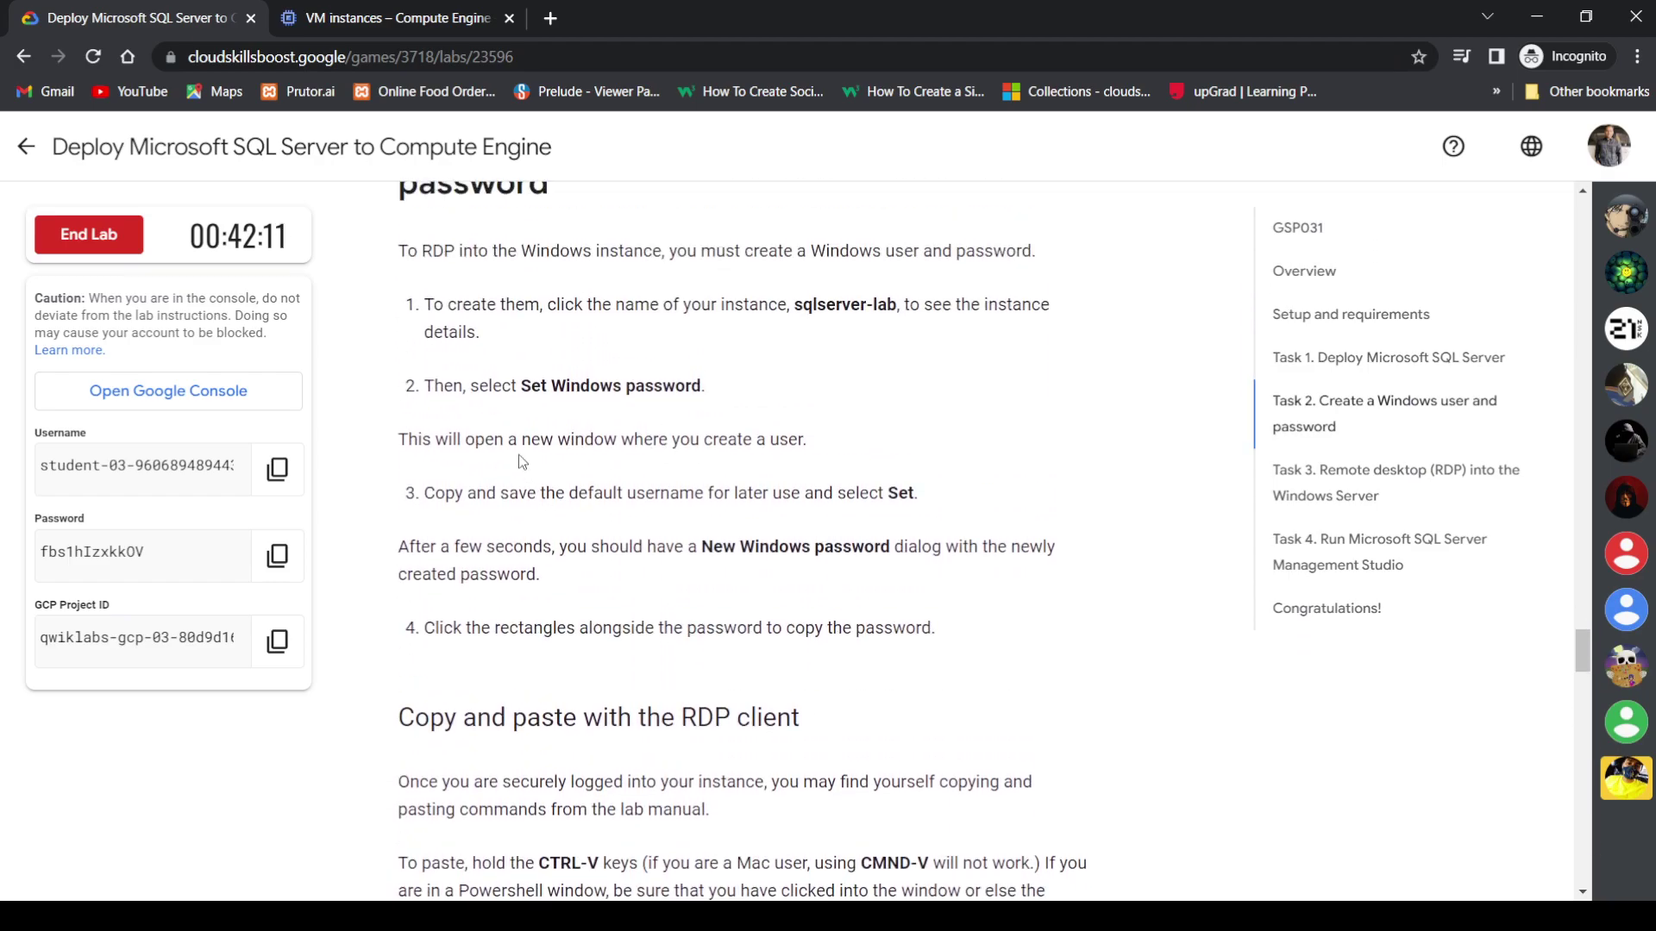
{"action": "scroll", "coordinate": [561, 345], "scroll_direction": "down", "scroll_amount": 1}
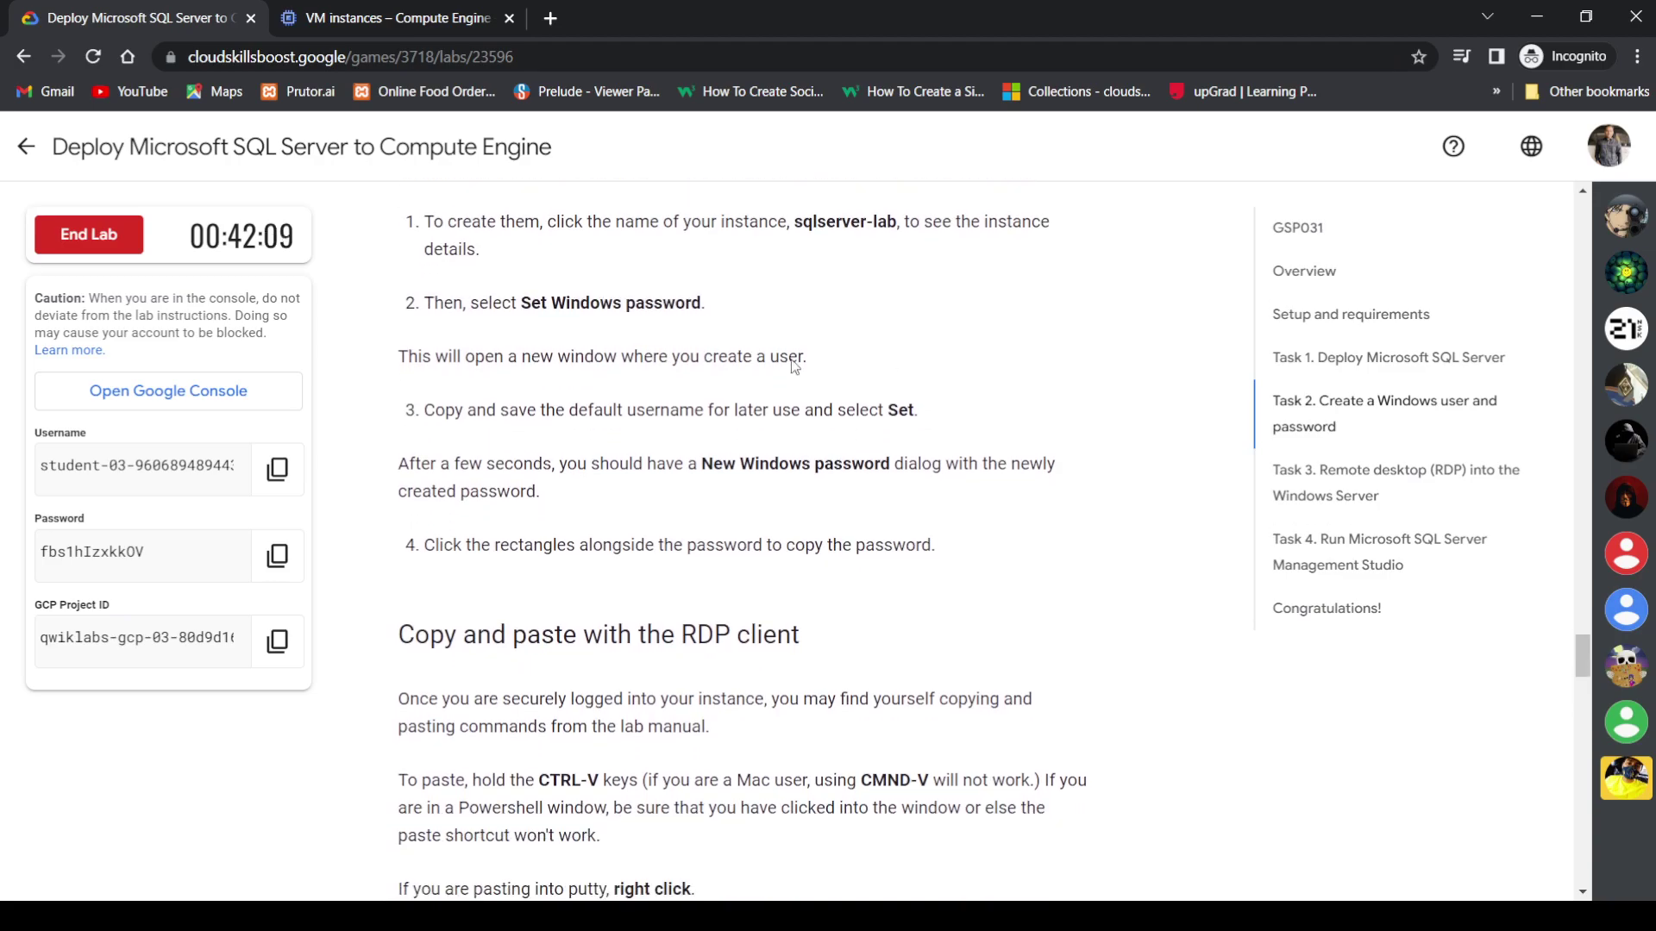
{"action": "scroll", "coordinate": [610, 324], "scroll_direction": "down", "scroll_amount": 3}
{"action": "scroll", "coordinate": [609, 320], "scroll_direction": "up", "scroll_amount": 3}
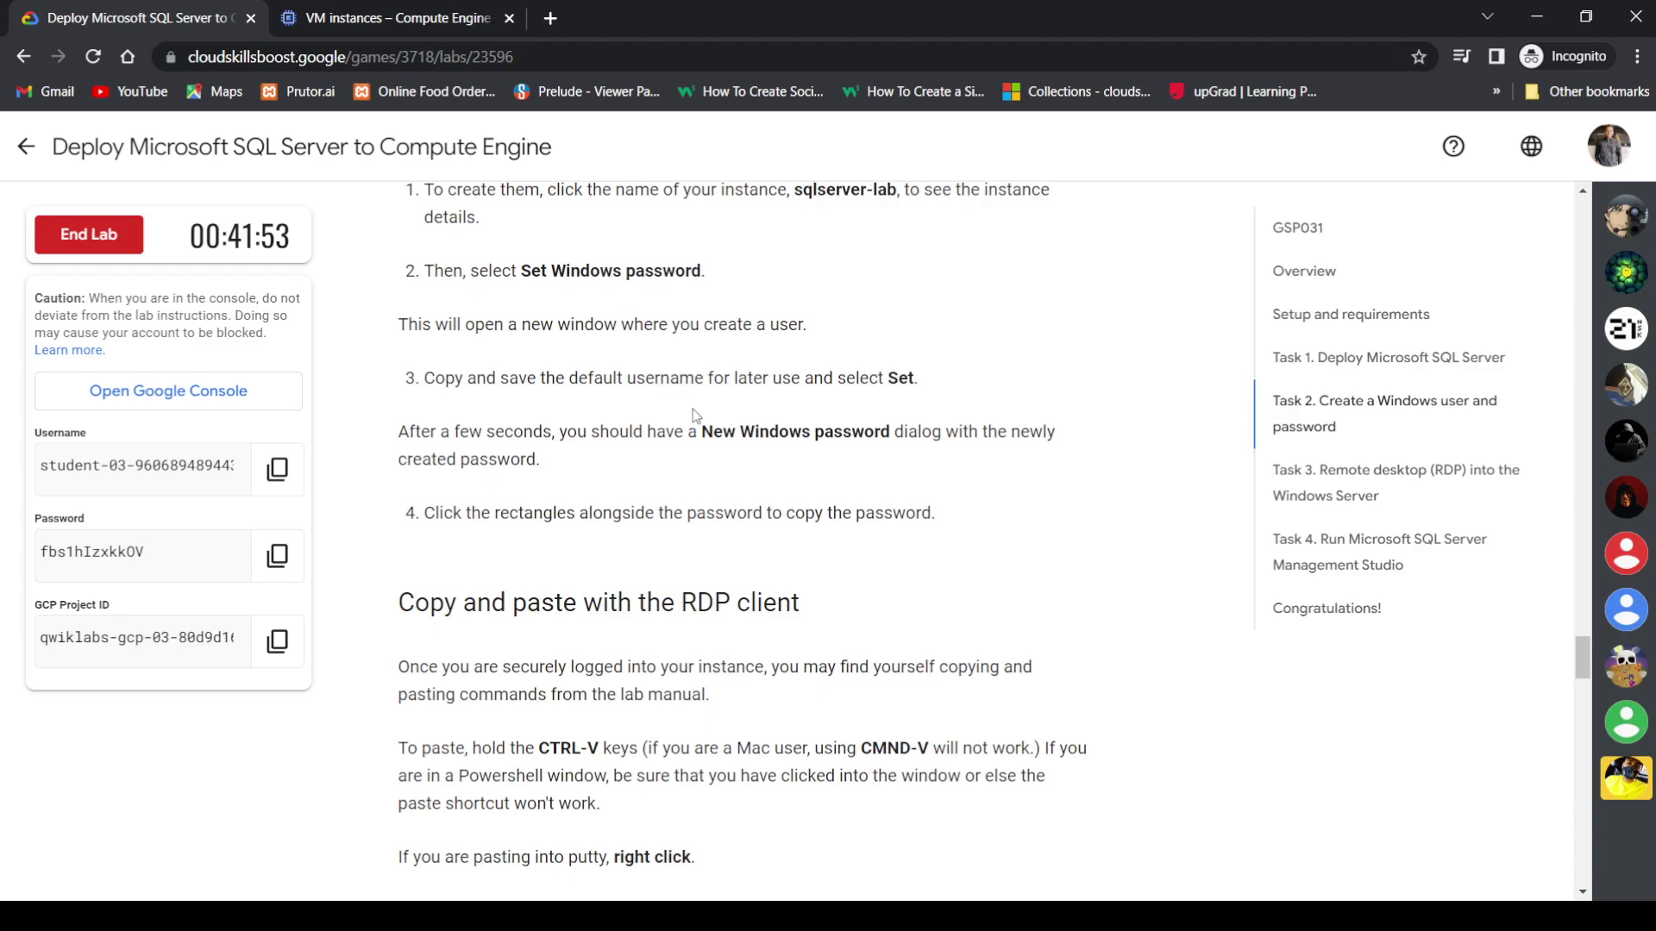
{"action": "scroll", "coordinate": [691, 409], "scroll_direction": "down", "scroll_amount": 2}
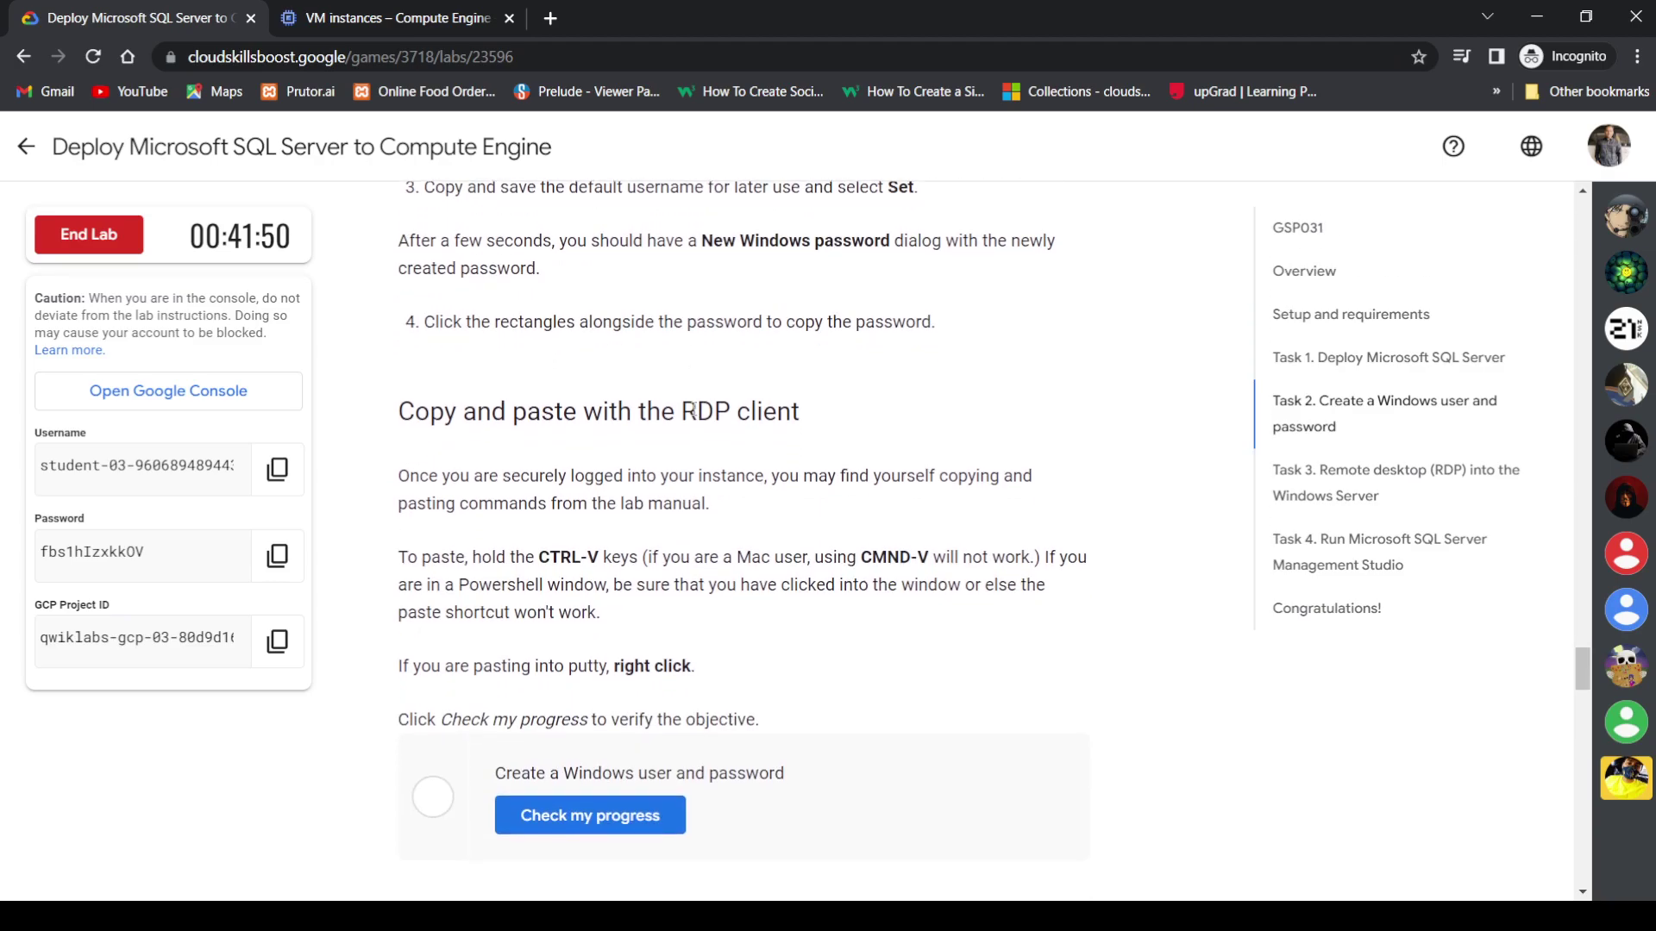
{"action": "scroll", "coordinate": [695, 415], "scroll_direction": "down", "scroll_amount": 2}
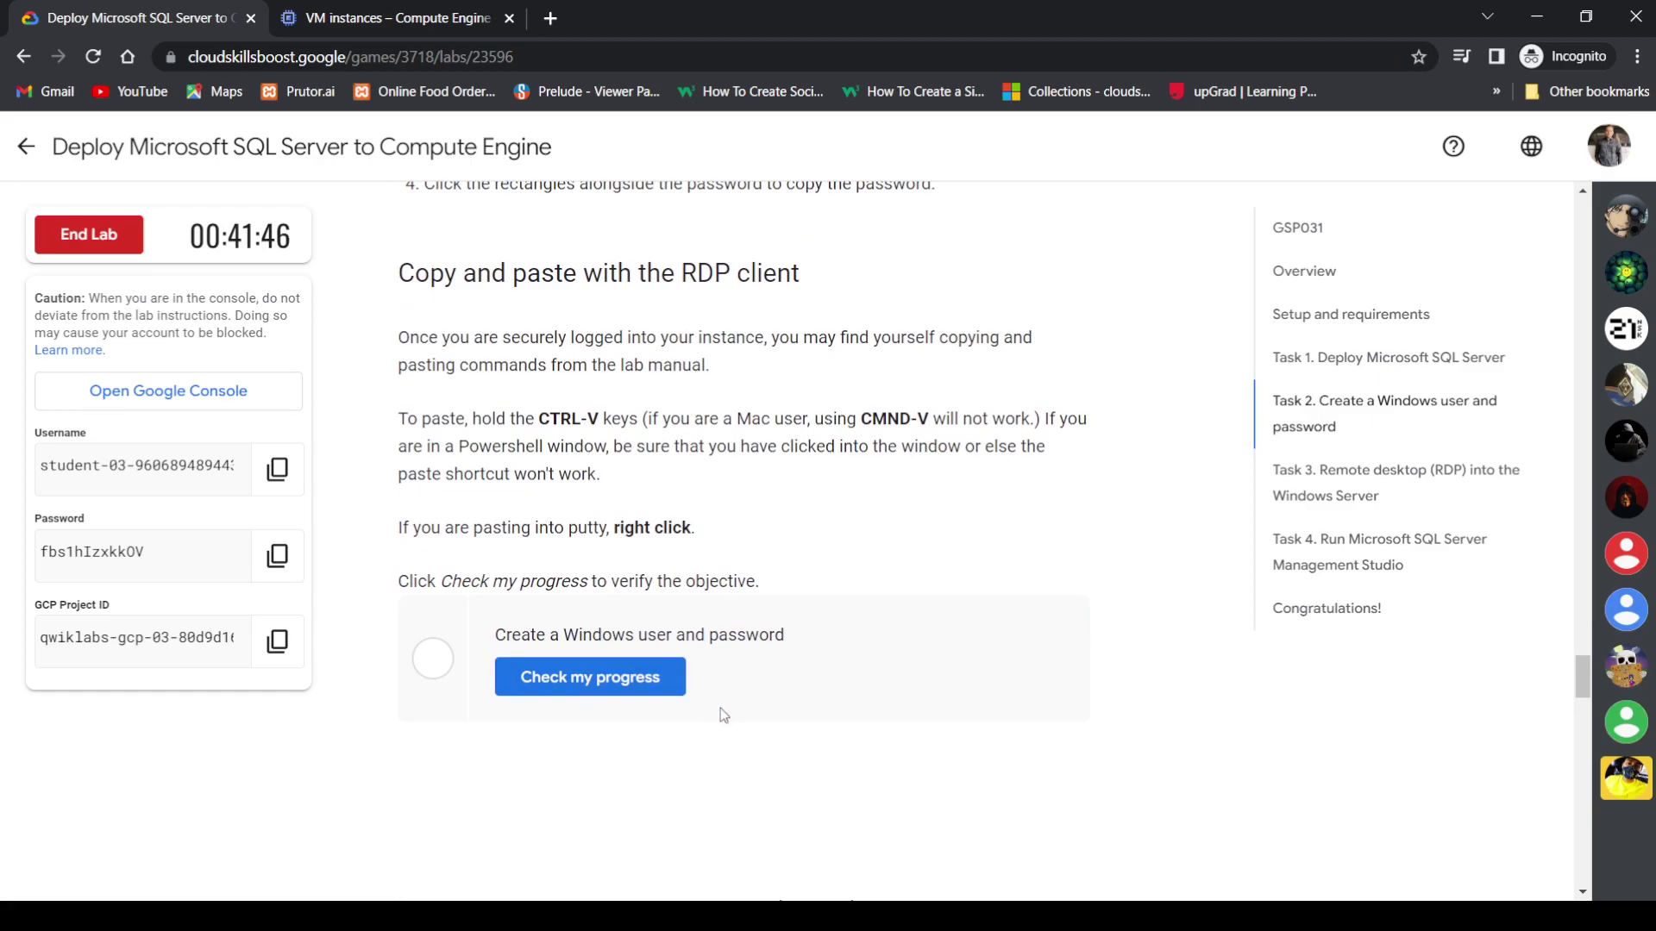
{"action": "scroll", "coordinate": [720, 707], "scroll_direction": "down", "scroll_amount": 1}
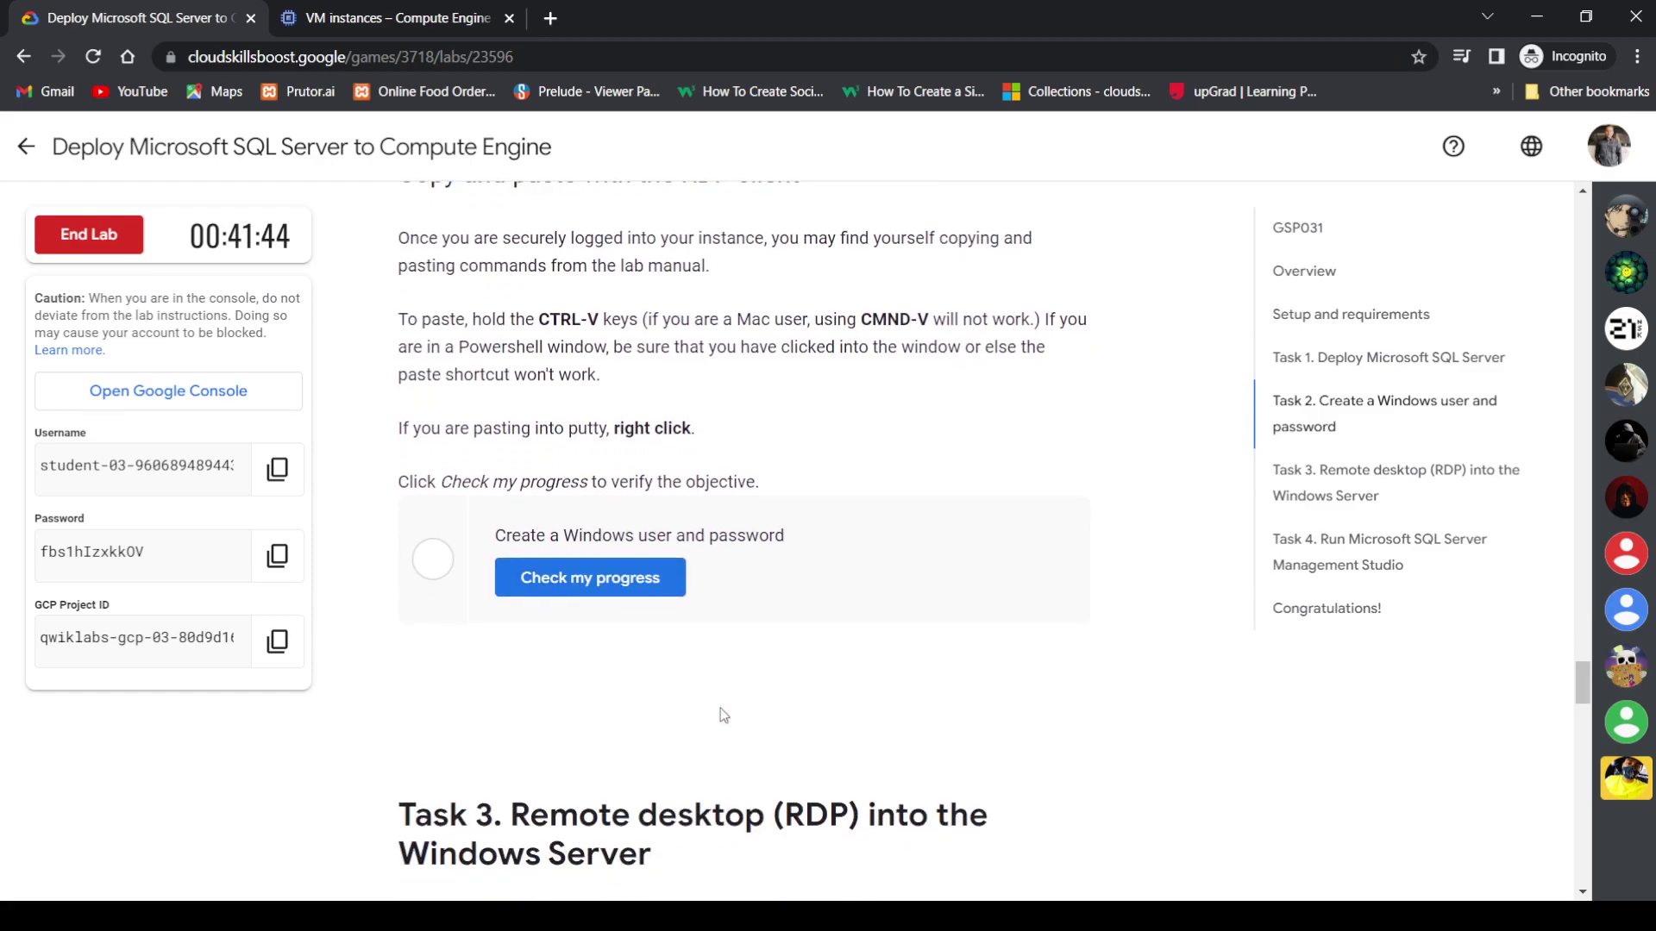
Read the Task 3 and Task 4 instructions on remote desktop access and running Microsoft SQL Server Management Studio
{"action": "scroll", "coordinate": [1031, 627], "scroll_direction": "down", "scroll_amount": 7}
{"action": "scroll", "coordinate": [1032, 627], "scroll_direction": "down", "scroll_amount": 10}
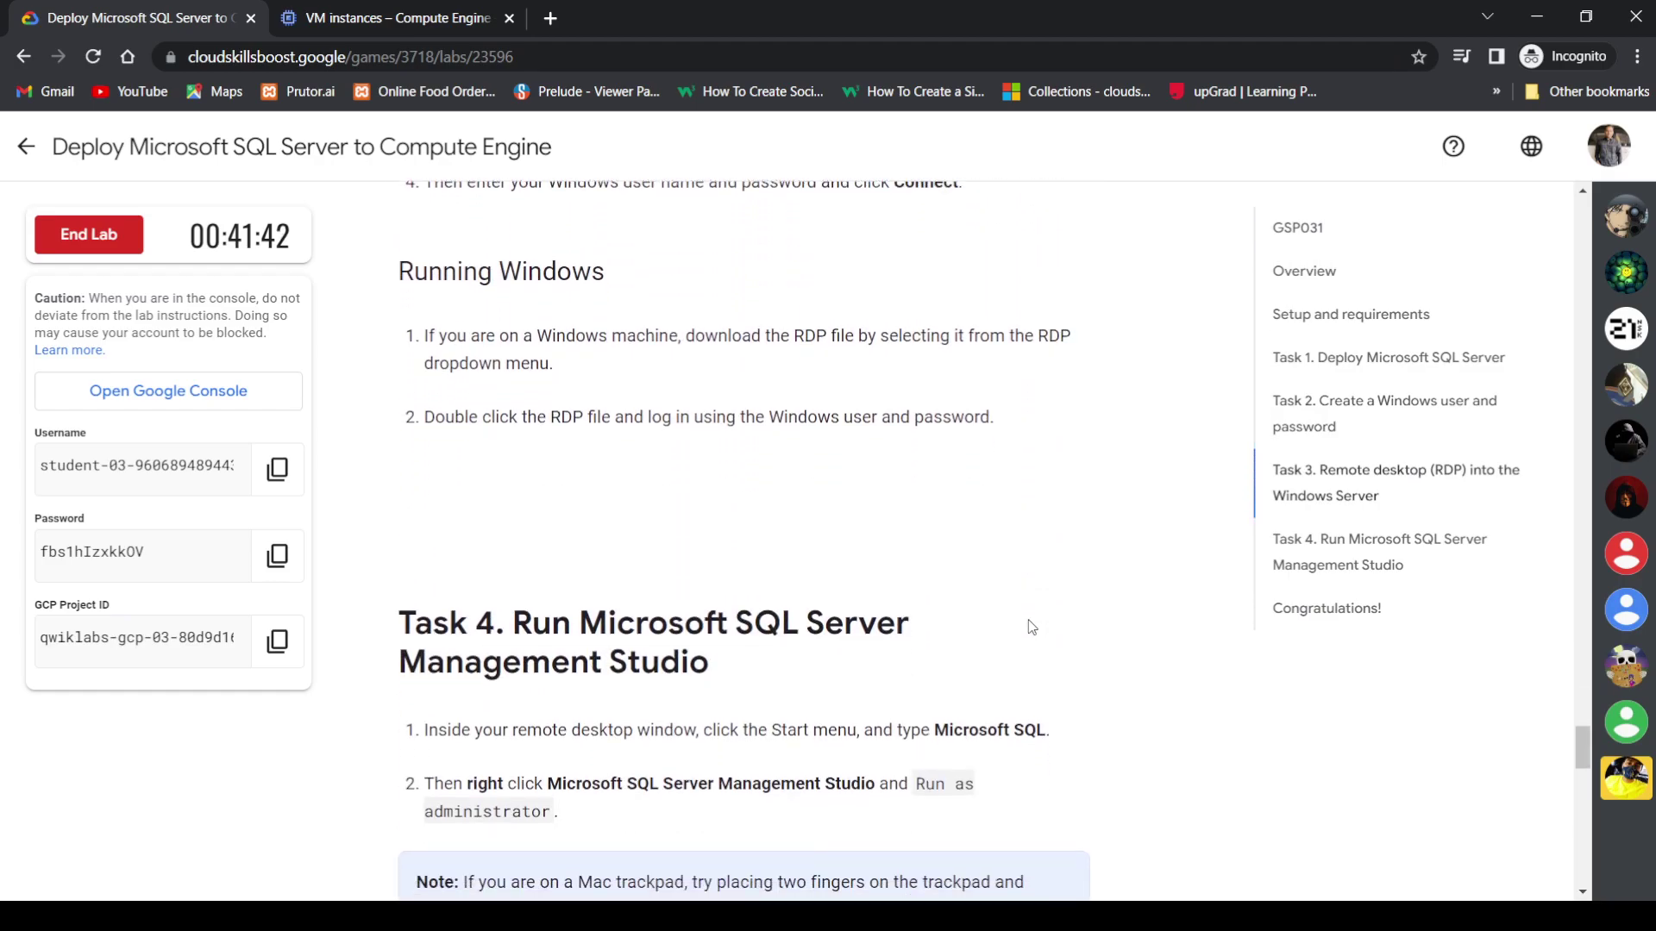
{"action": "scroll", "coordinate": [1028, 619], "scroll_direction": "down", "scroll_amount": 4}
{"action": "scroll", "coordinate": [1031, 627], "scroll_direction": "up", "scroll_amount": 5}
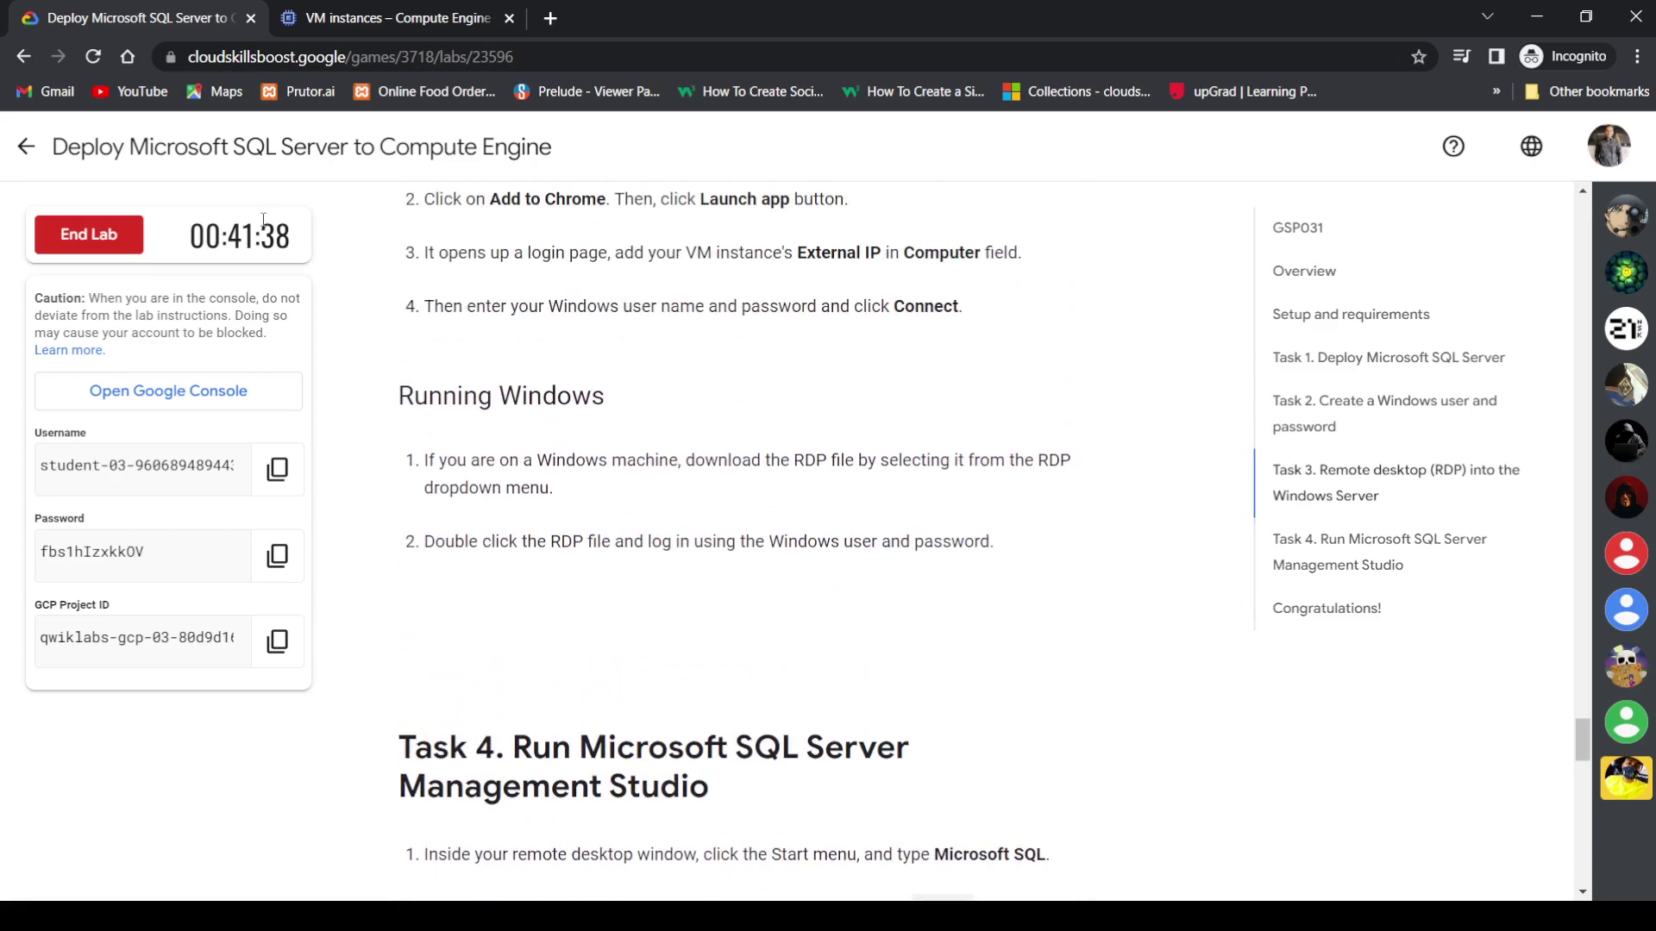
End the lab and submit a five-star satisfaction rating for it
{"action": "left_click", "coordinate": [112, 246]}
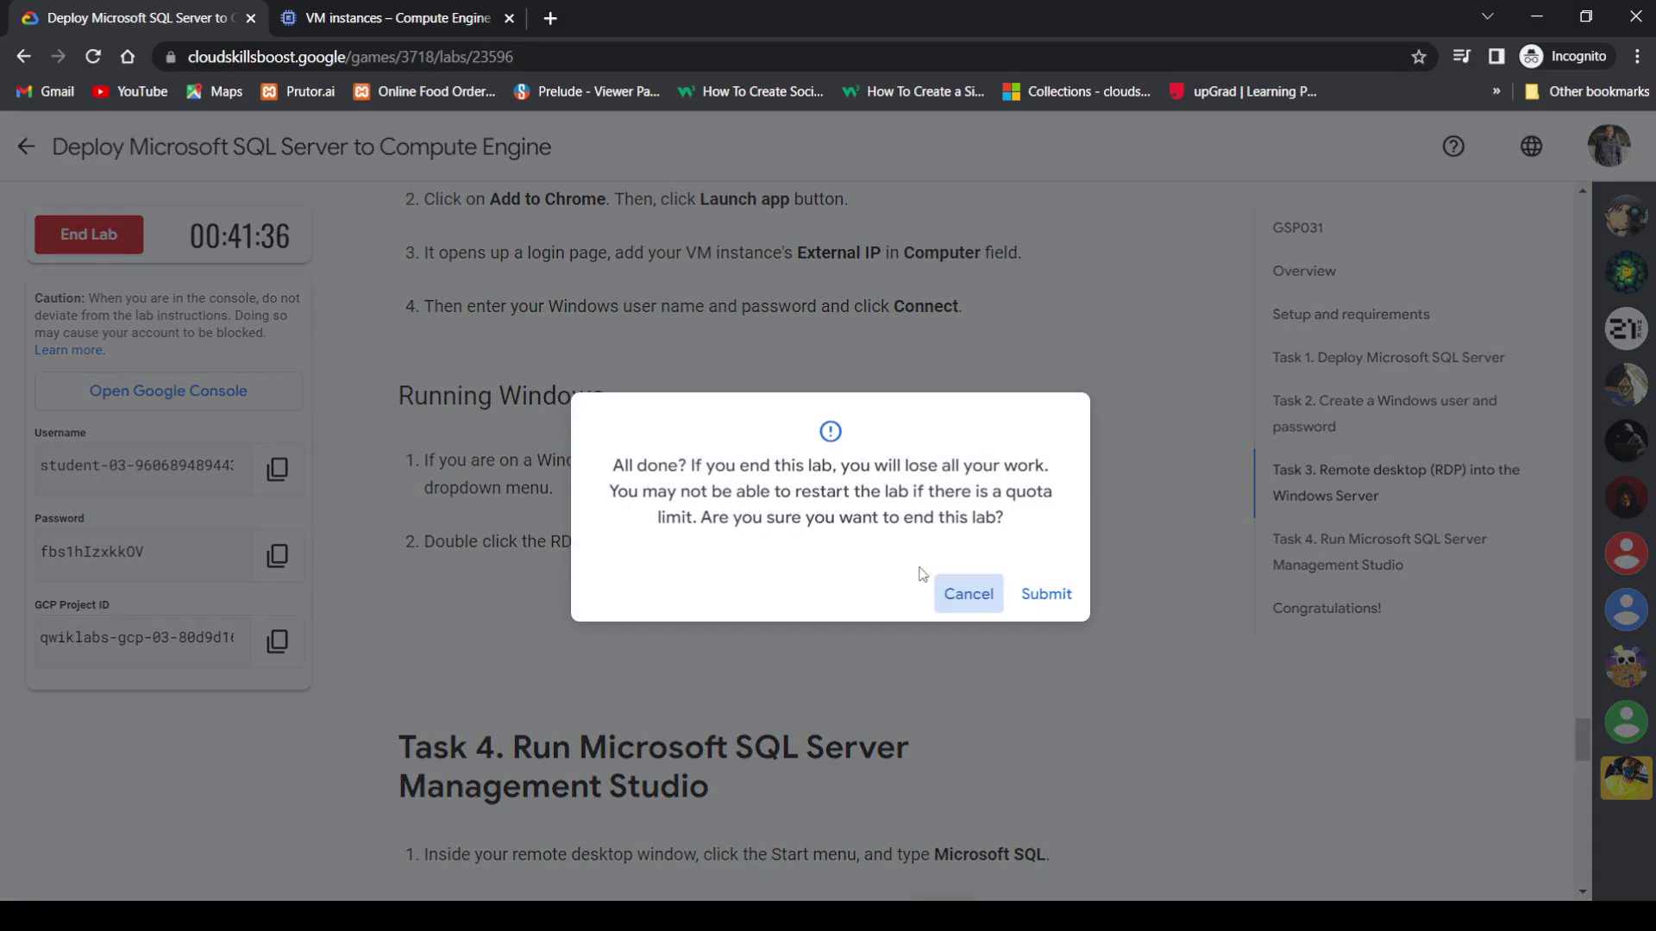
{"action": "left_click", "coordinate": [1046, 595]}
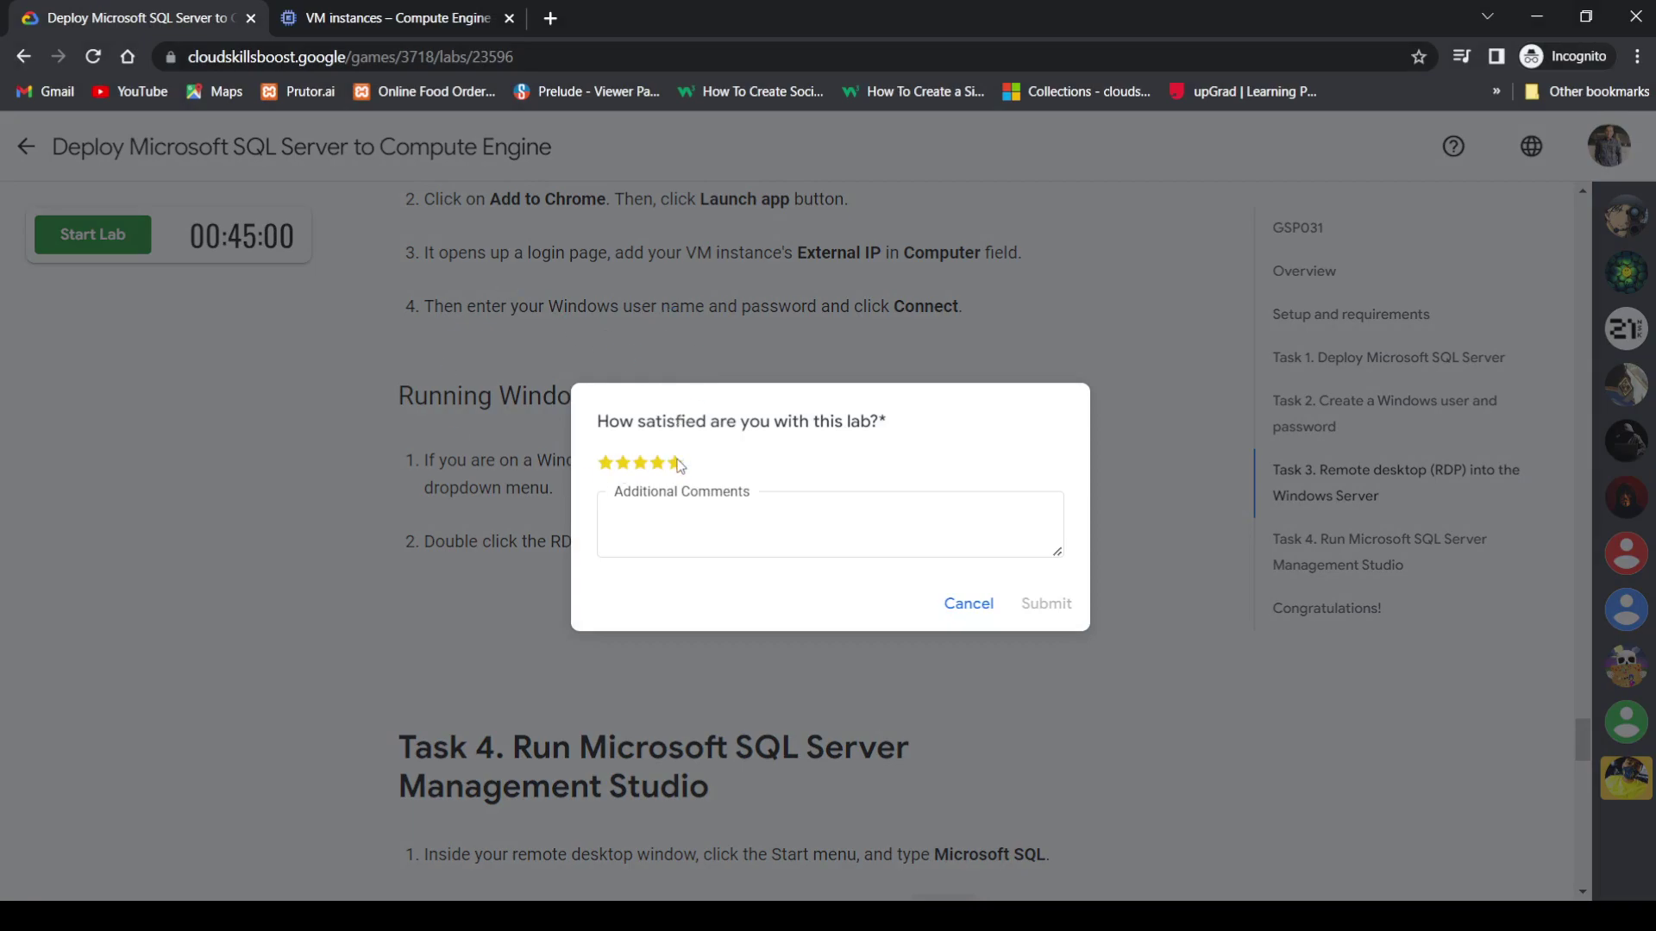
{"action": "left_click", "coordinate": [675, 464]}
{"action": "left_click", "coordinate": [1050, 606]}
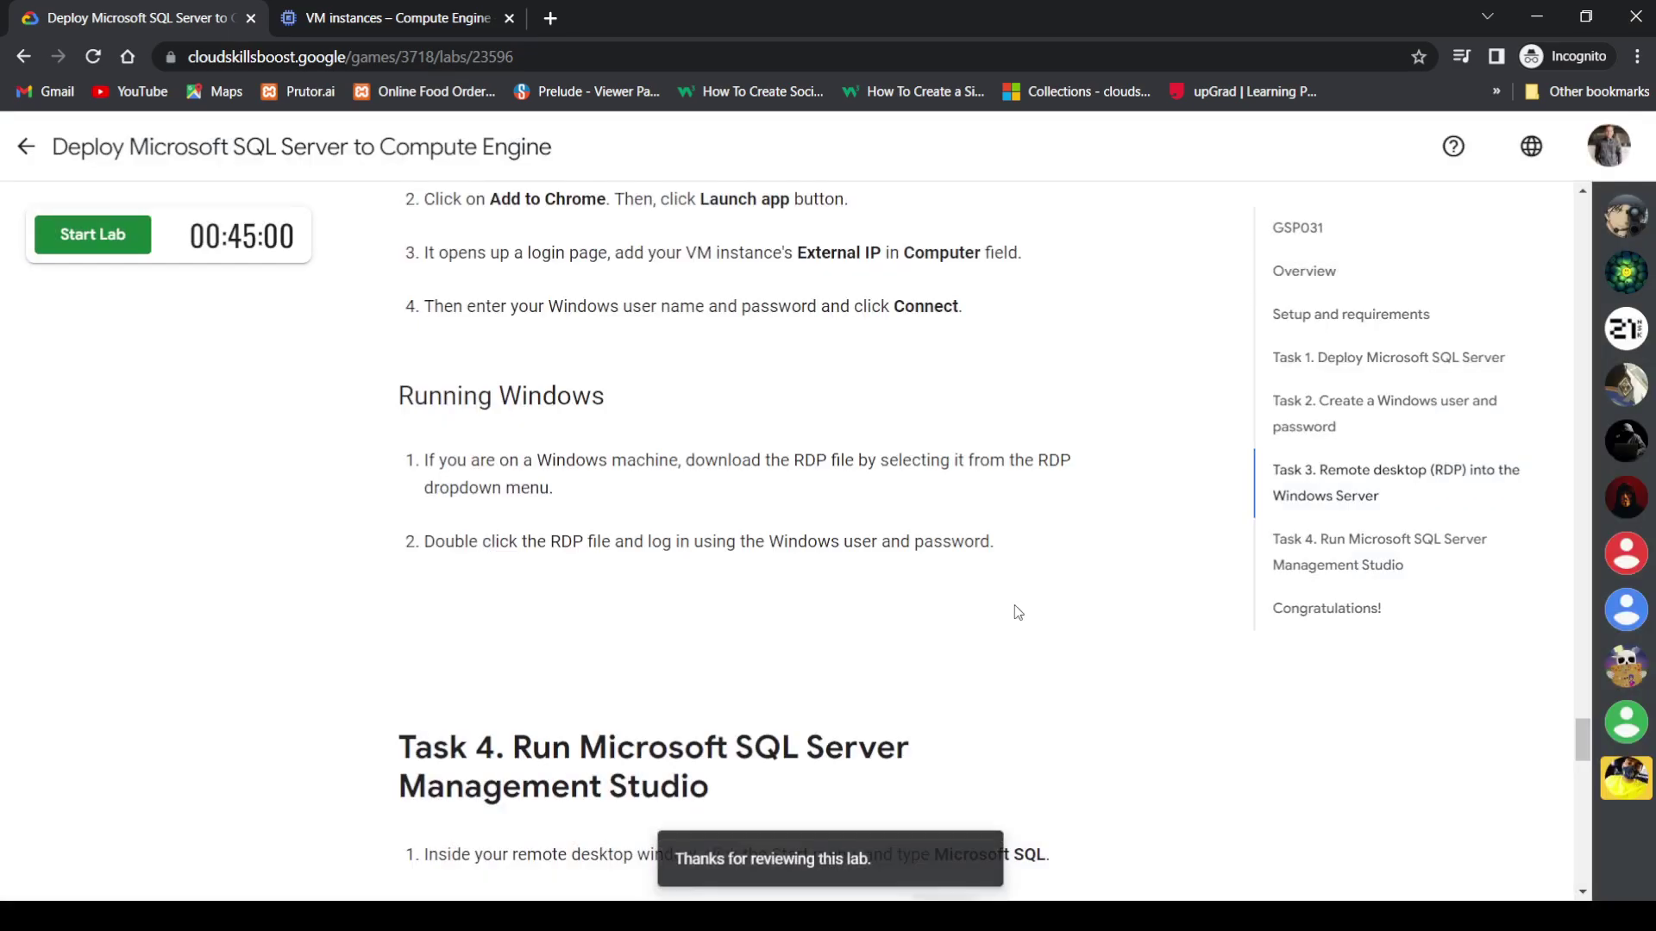